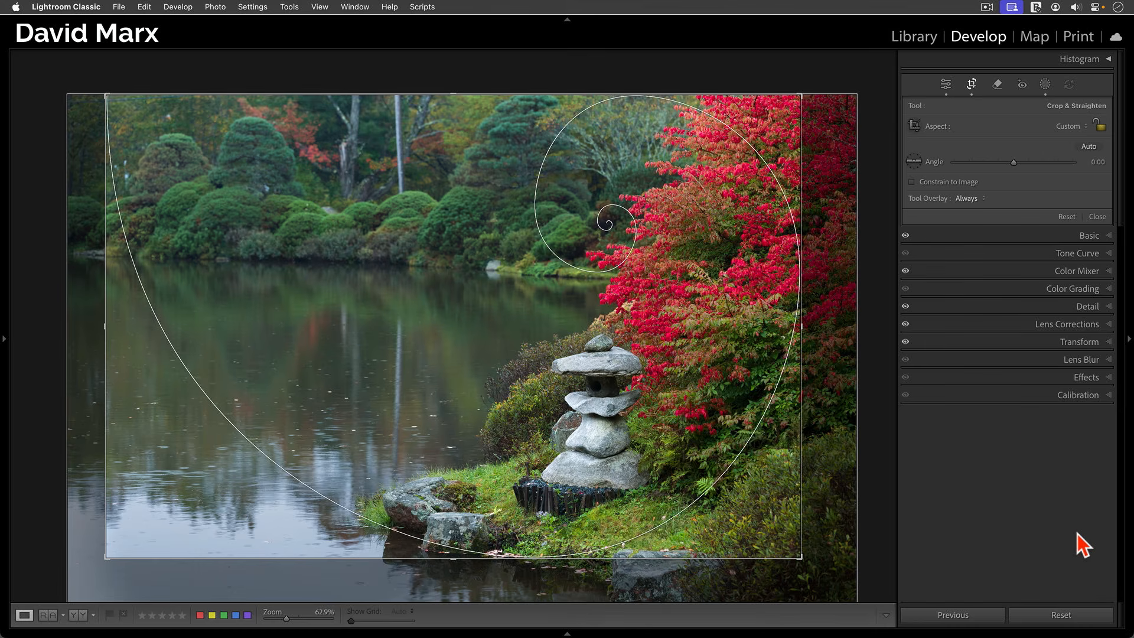
Change the golden spiral overlay's orientation and adjust the garden photo's crop so the spiral converges on the stone lantern
{"action": "key", "text": "shift+o"}
{"action": "key", "text": "shift+o"}
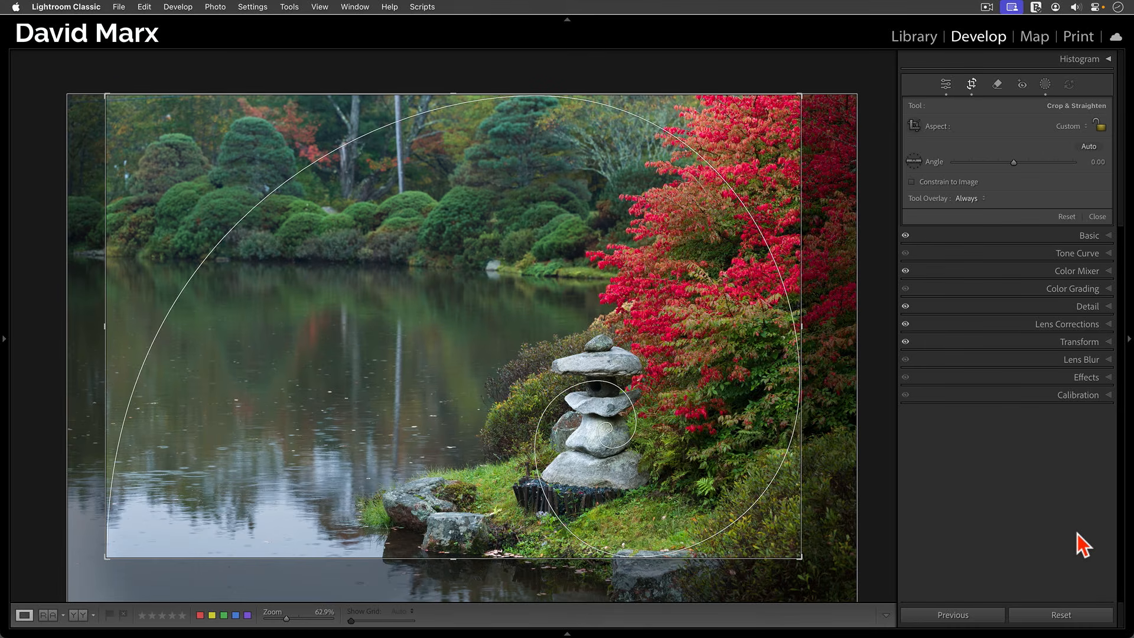
{"action": "left_click_drag", "start_coordinate": [802, 557], "coordinate": [840, 584]}
{"action": "left_click_drag", "start_coordinate": [716, 506], "coordinate": [770, 506]}
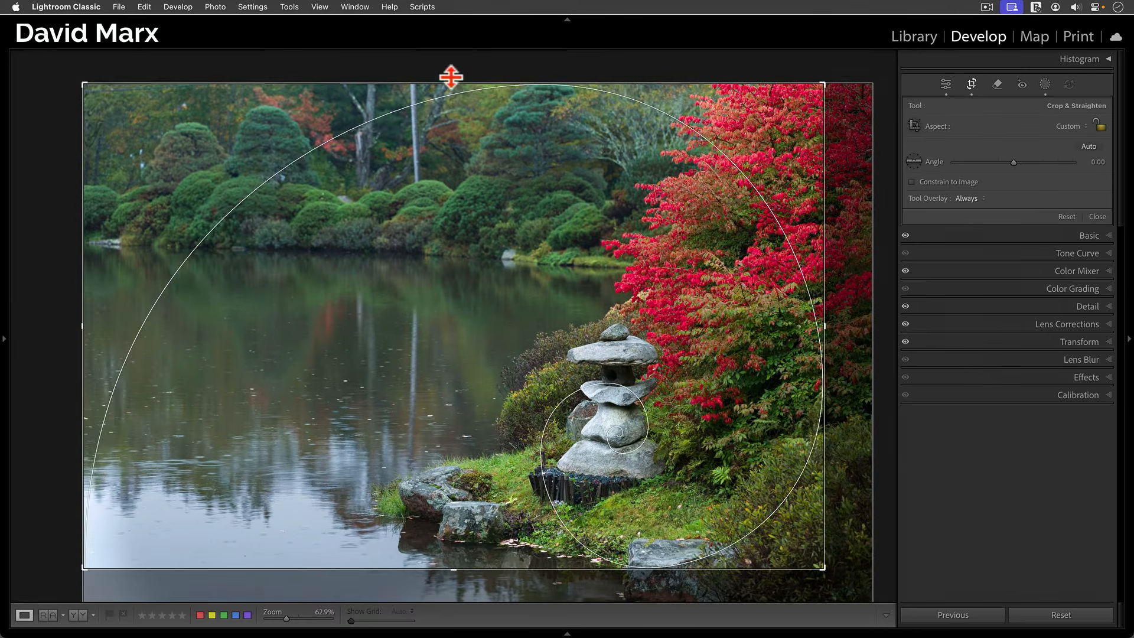
{"action": "left_click_drag", "start_coordinate": [452, 79], "coordinate": [485, 149]}
{"action": "left_click_drag", "start_coordinate": [675, 313], "coordinate": [679, 381]}
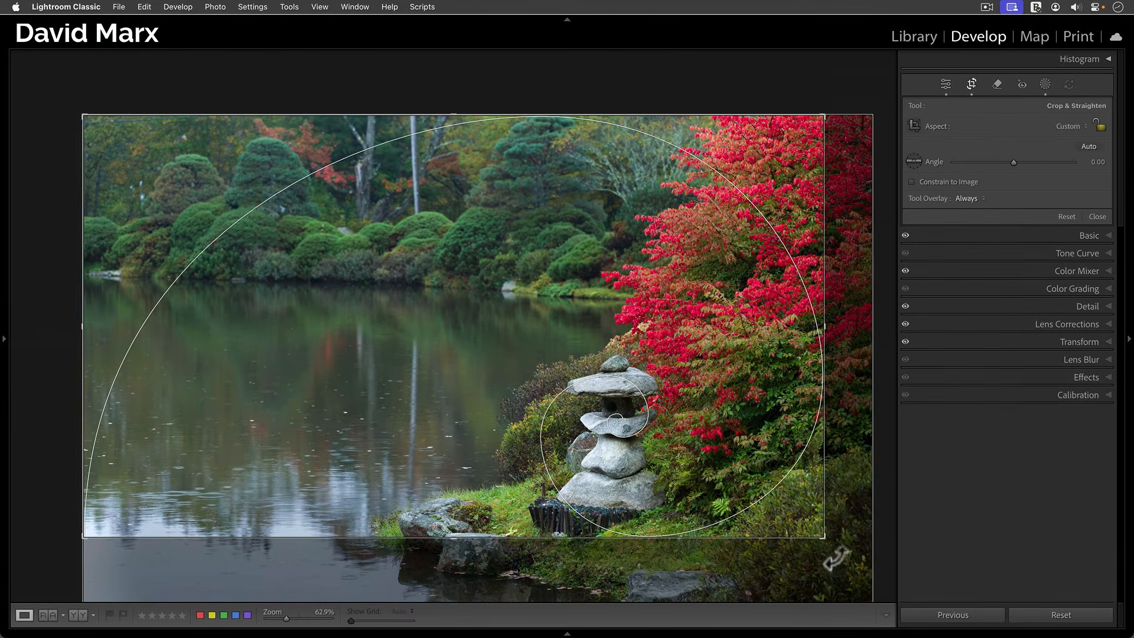
{"action": "left_click_drag", "start_coordinate": [92, 123], "coordinate": [352, 279]}
{"action": "left_click_drag", "start_coordinate": [810, 529], "coordinate": [820, 541]}
{"action": "left_click_drag", "start_coordinate": [704, 506], "coordinate": [724, 511]}
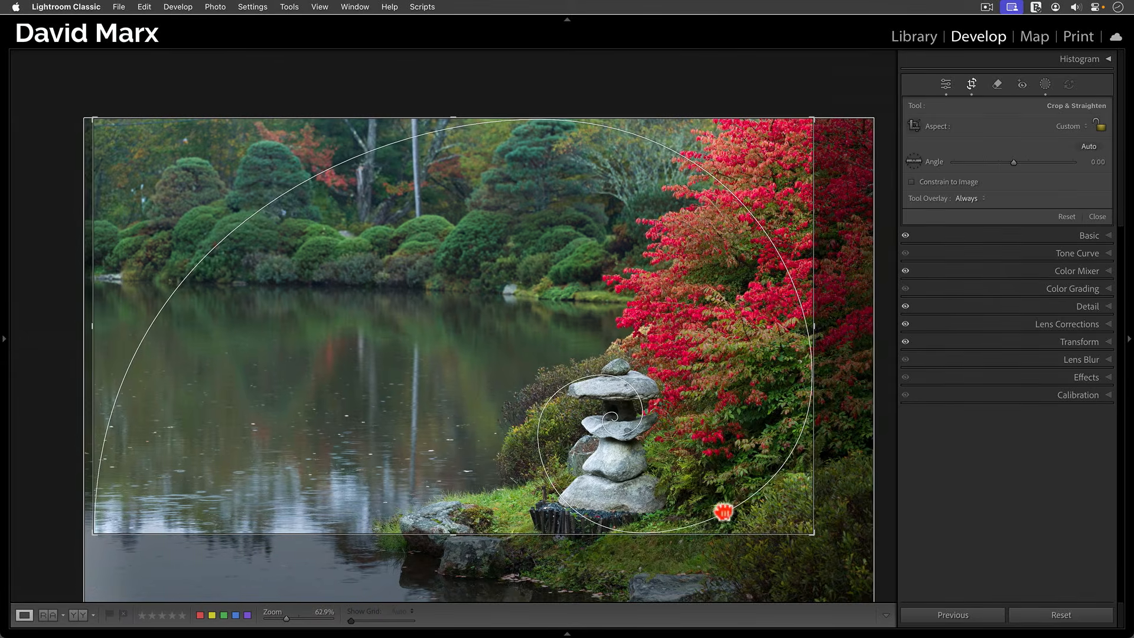
{"action": "key", "text": "Return"}
Return to the garden photo's crop and look over the available crop guide overlays
{"action": "key", "text": "r"}
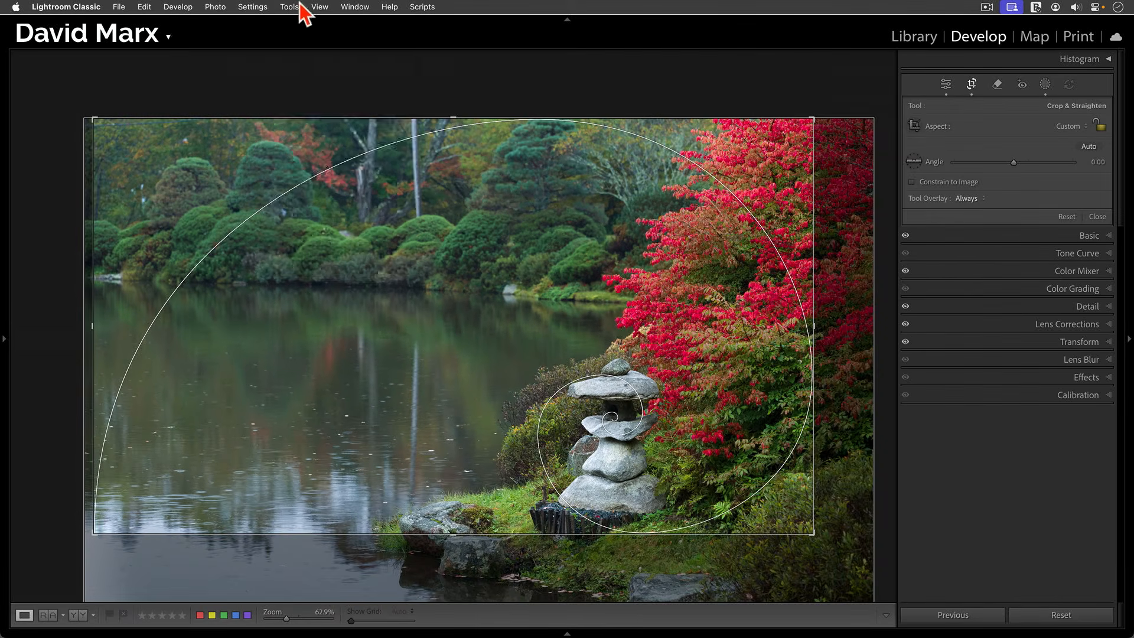
{"action": "left_click", "coordinate": [294, 7]}
{"action": "mouse_move", "coordinate": [341, 255]}
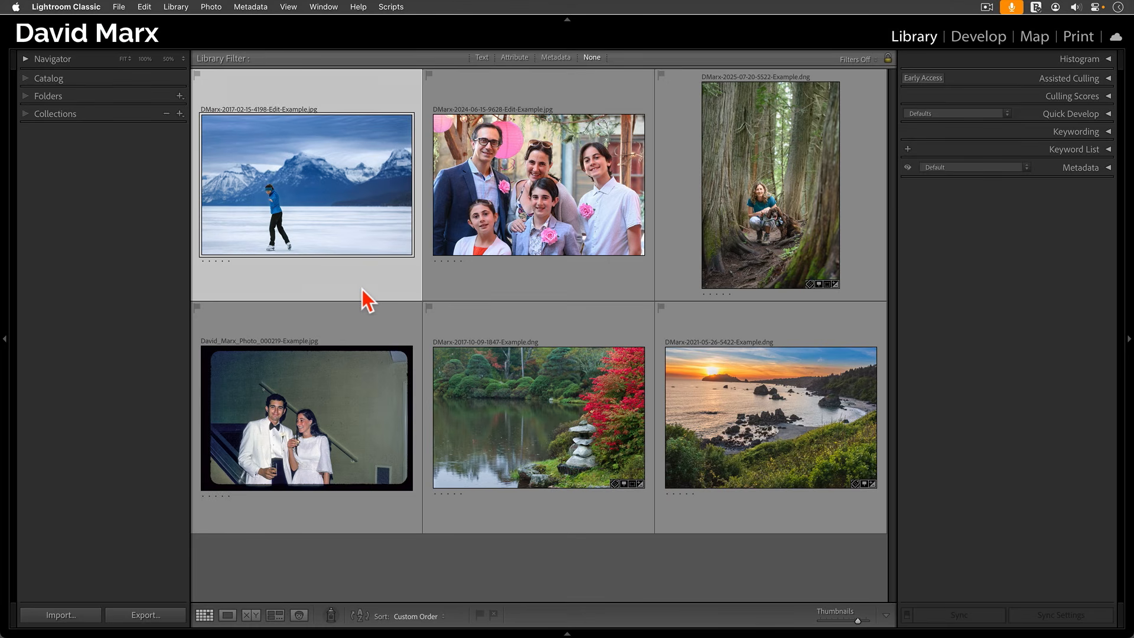
Crop the skater photo with the overlay hidden and aspect ratio unlocked, trimming much of the sky and slivers of the bottom and left edges
{"action": "key", "text": "r"}
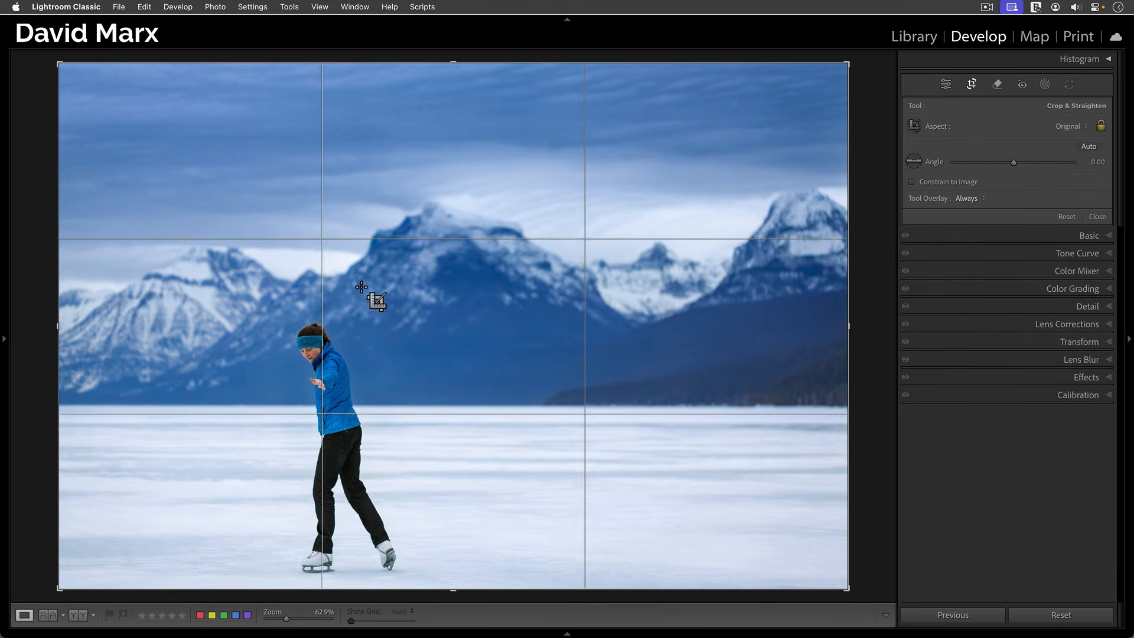
{"action": "key", "text": "h"}
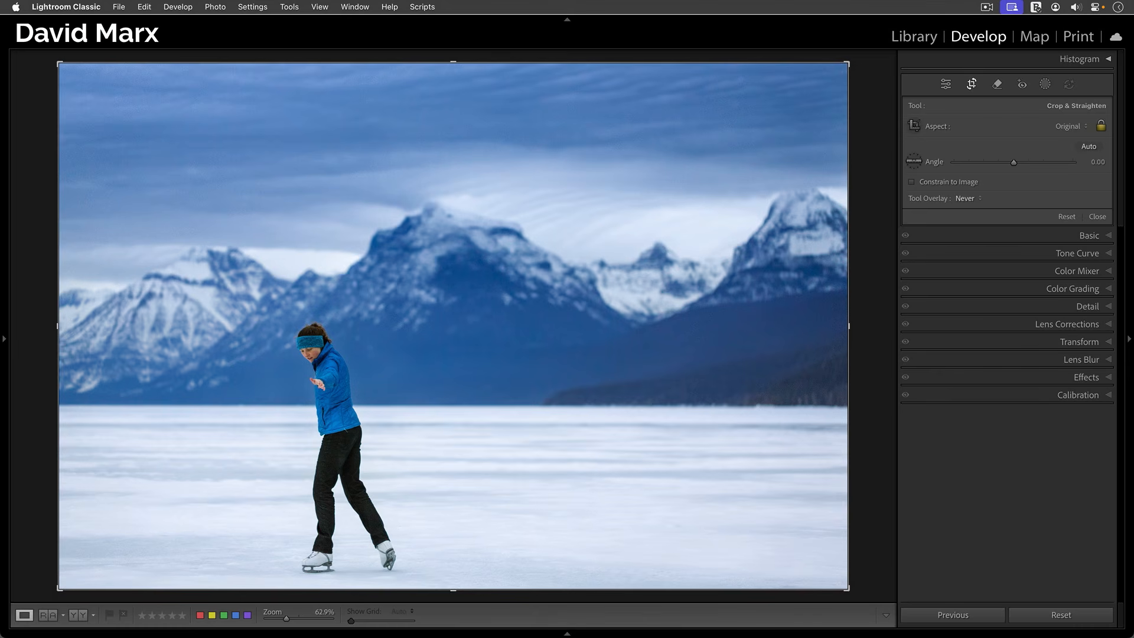
{"action": "left_click", "coordinate": [1101, 125]}
{"action": "left_click_drag", "start_coordinate": [475, 68], "coordinate": [455, 122]}
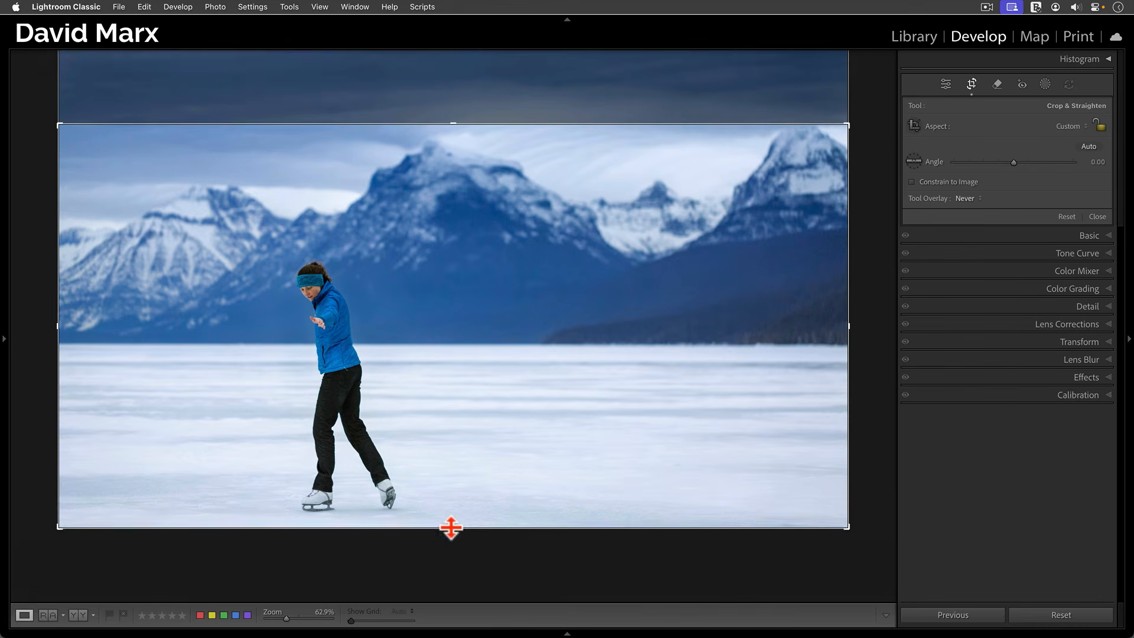
{"action": "left_click_drag", "start_coordinate": [450, 526], "coordinate": [453, 522]}
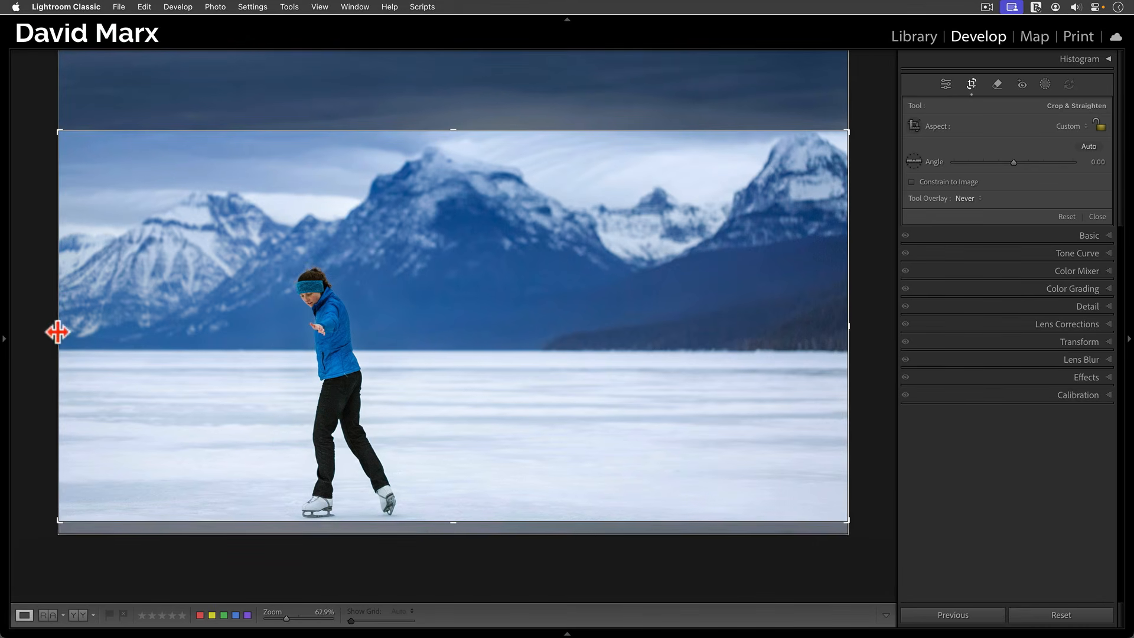
{"action": "left_click_drag", "start_coordinate": [57, 329], "coordinate": [76, 336]}
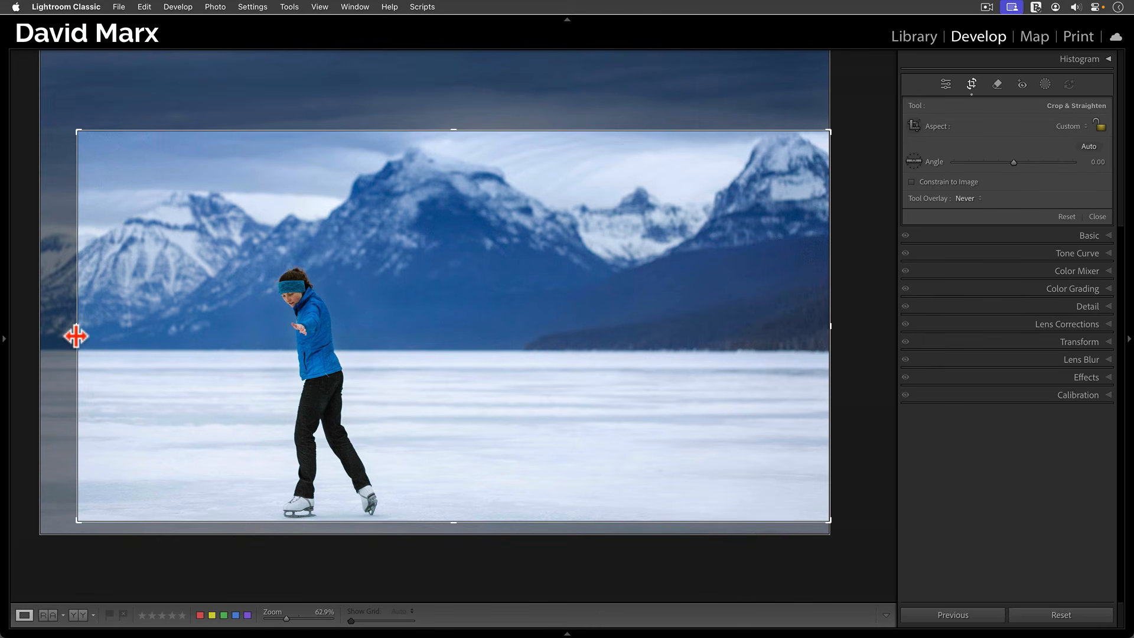
{"action": "left_click_drag", "start_coordinate": [75, 336], "coordinate": [76, 337]}
{"action": "key", "text": "Return"}
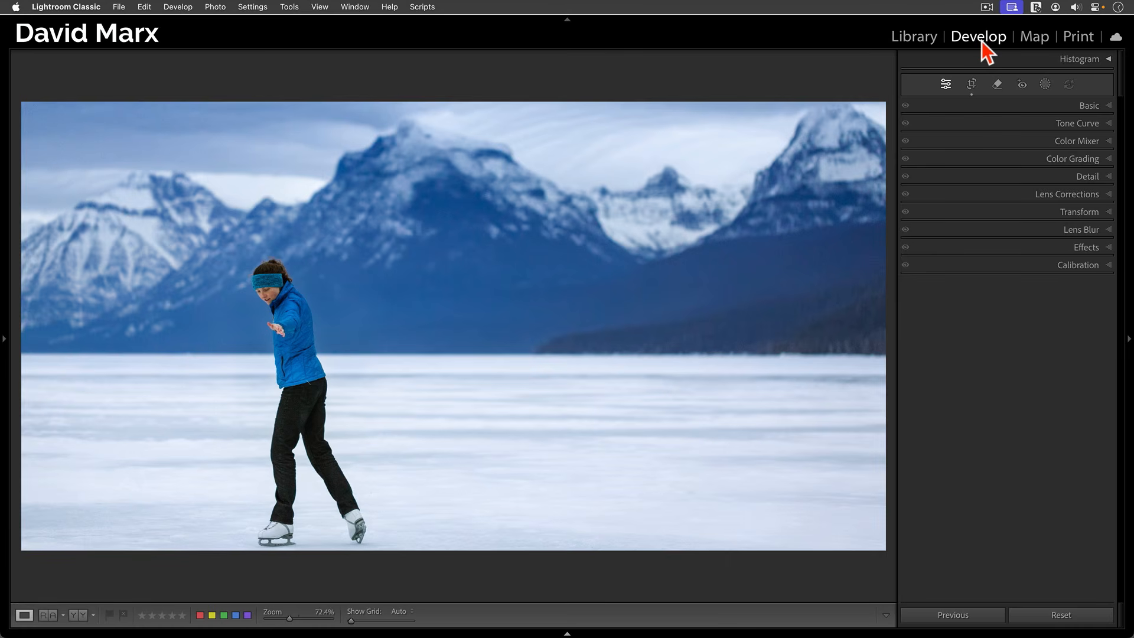
Check how the cropped skater photo fits on the print page, and return to its crop
{"action": "left_click", "coordinate": [1068, 41]}
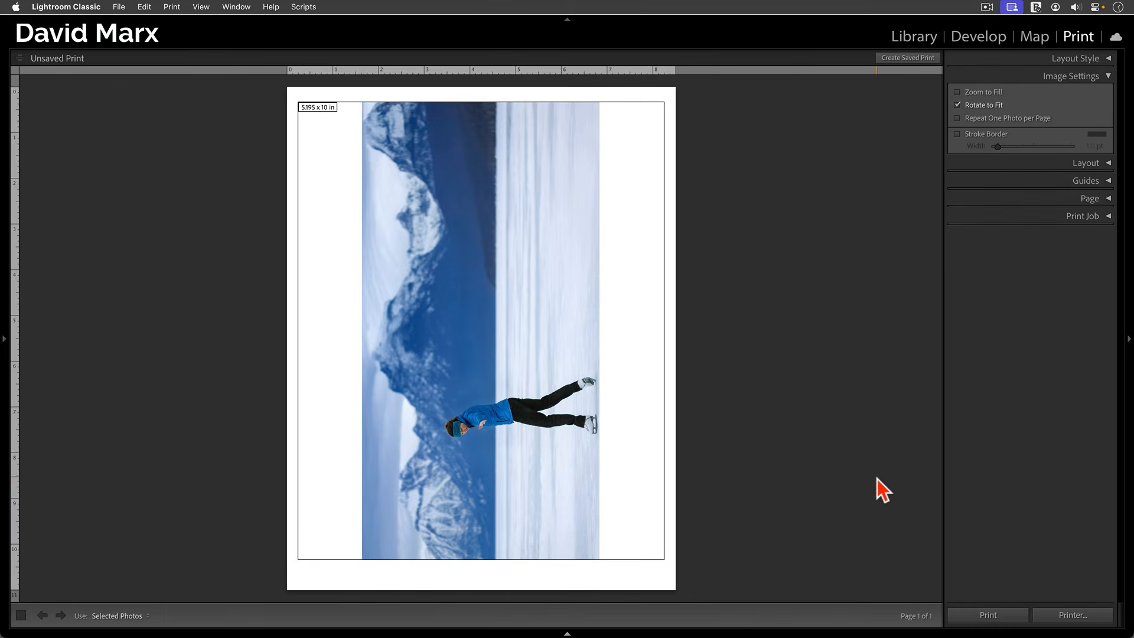
{"action": "key", "text": "r"}
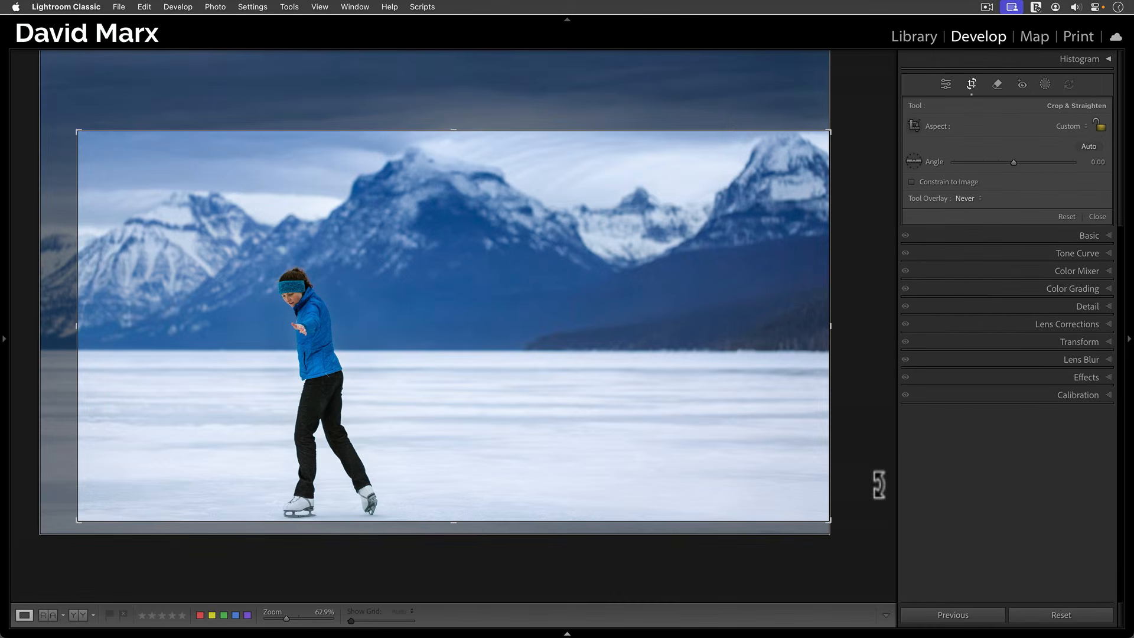
Reset the skater photo's crop and set a 4 x 5 / 8 x 10 aspect ratio with the crop constrained to the image
{"action": "left_click", "coordinate": [1069, 217]}
{"action": "left_click", "coordinate": [966, 184]}
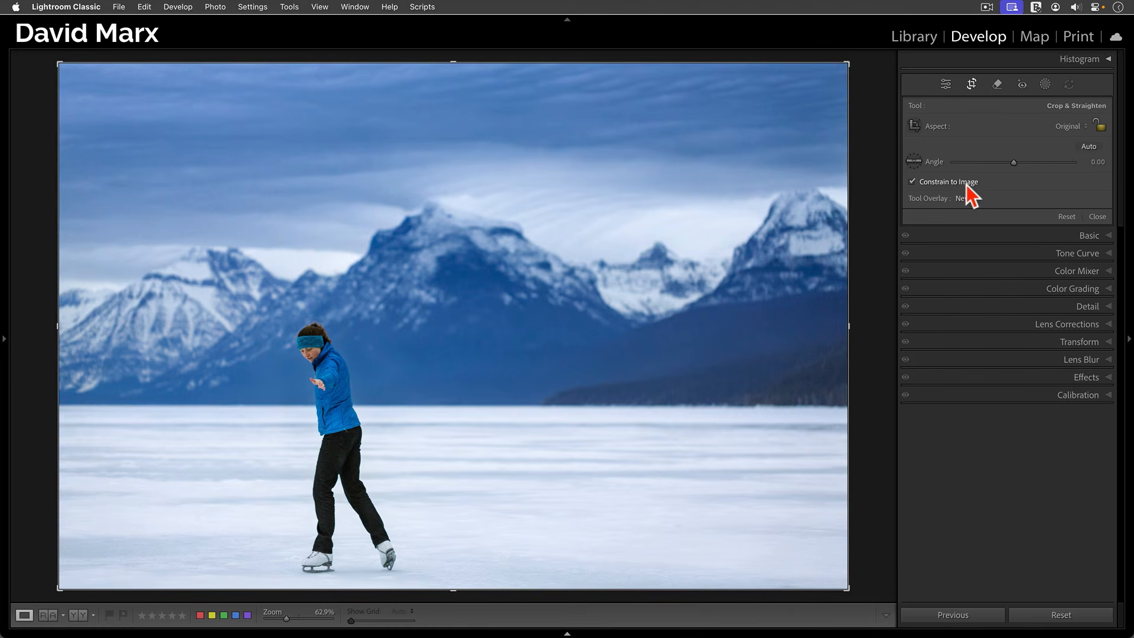
{"action": "left_click", "coordinate": [1078, 129]}
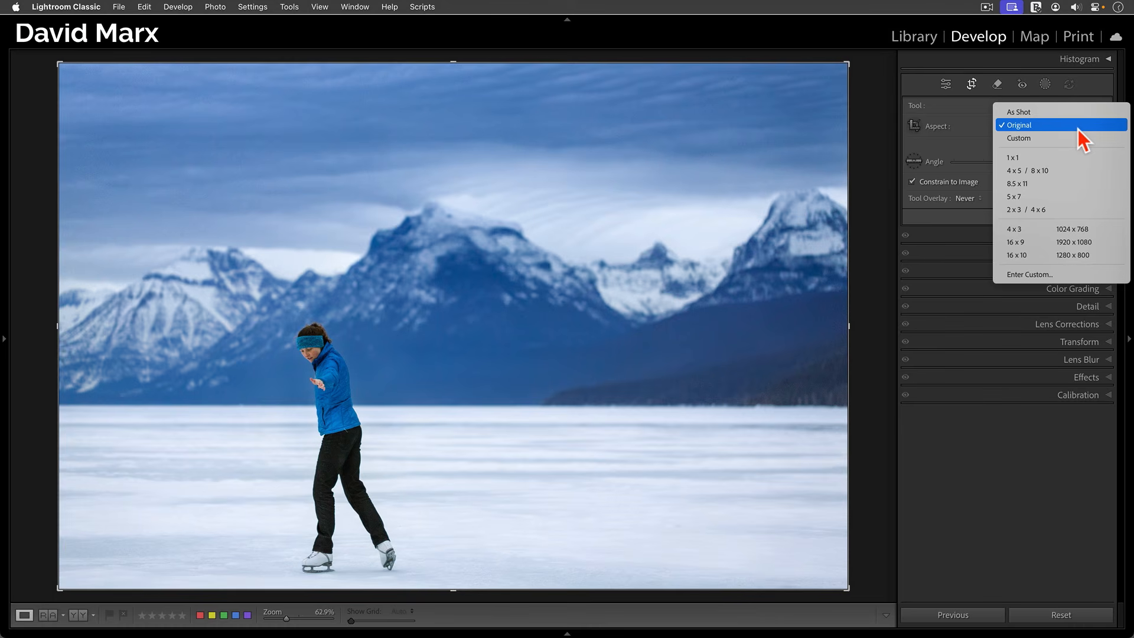
{"action": "left_click", "coordinate": [1076, 170]}
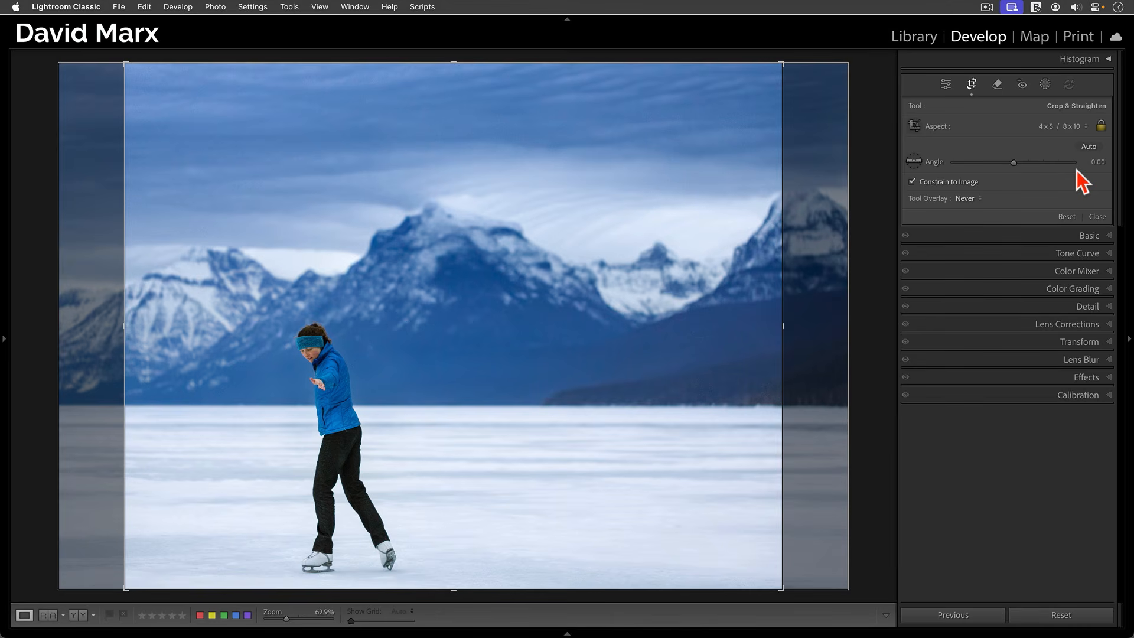
Reposition and slightly tighten the crop around the skater and mountains, and apply it
{"action": "left_click_drag", "start_coordinate": [716, 448], "coordinate": [489, 414]}
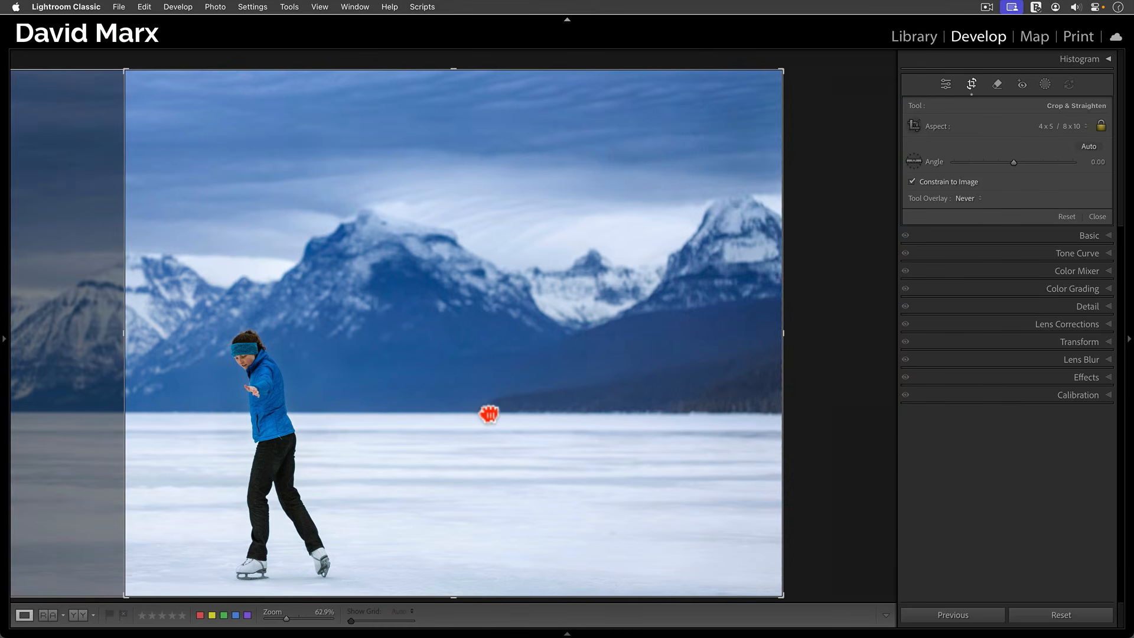
{"action": "left_click_drag", "start_coordinate": [583, 431], "coordinate": [657, 437]}
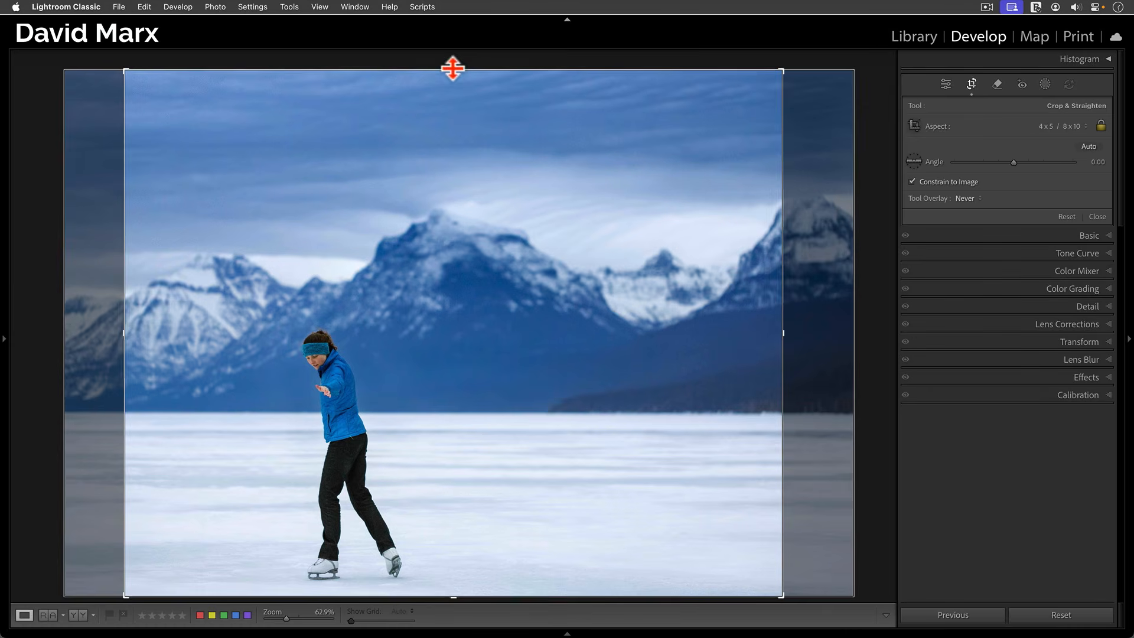
{"action": "left_click_drag", "start_coordinate": [453, 69], "coordinate": [455, 89]}
{"action": "left_click_drag", "start_coordinate": [460, 267], "coordinate": [480, 281]}
{"action": "key", "text": "Return"}
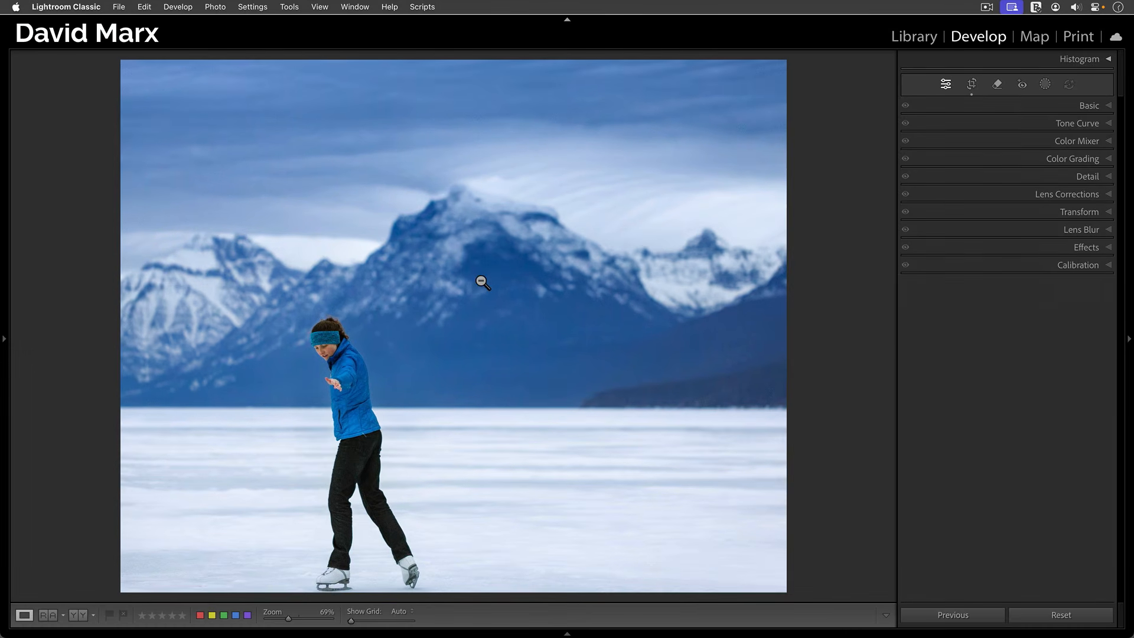
Start cropping the family photo with the tool overlay always shown and the Aspect Ratios crop guide selected
{"action": "key", "text": "Right"}
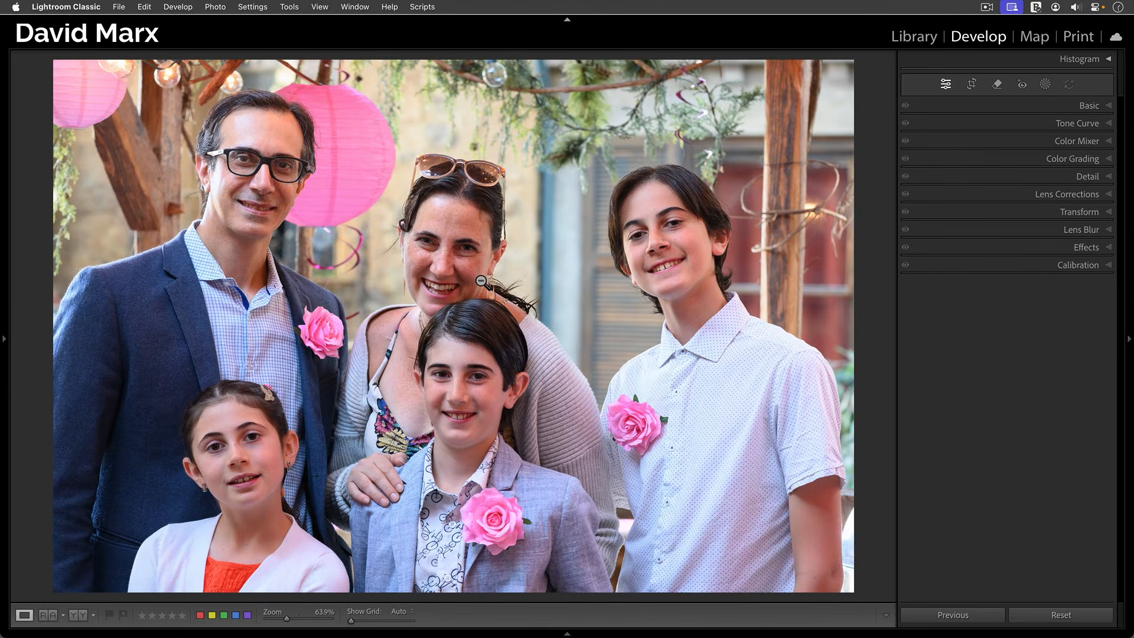
{"action": "key", "text": "r"}
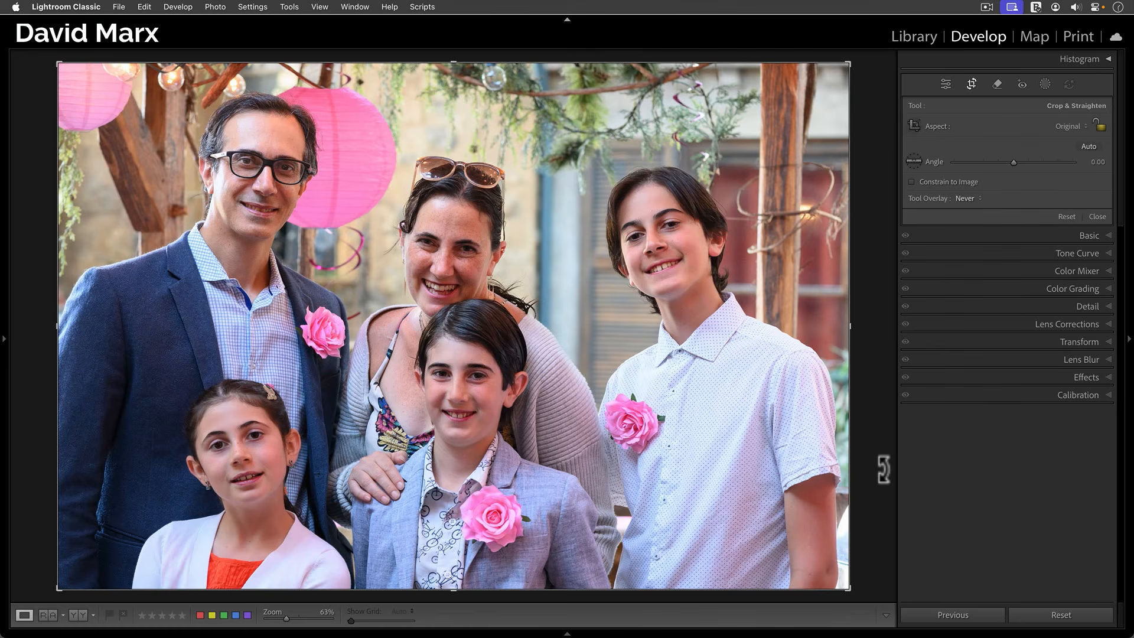
{"action": "key", "text": "h"}
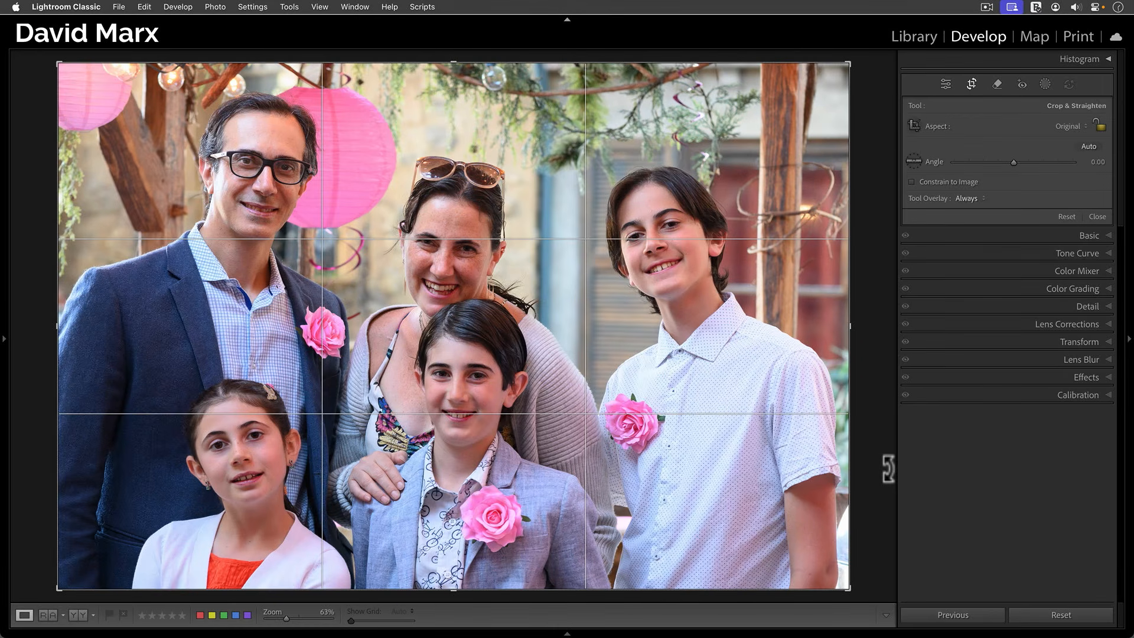
{"action": "left_click", "coordinate": [289, 6]}
{"action": "mouse_move", "coordinate": [372, 243]}
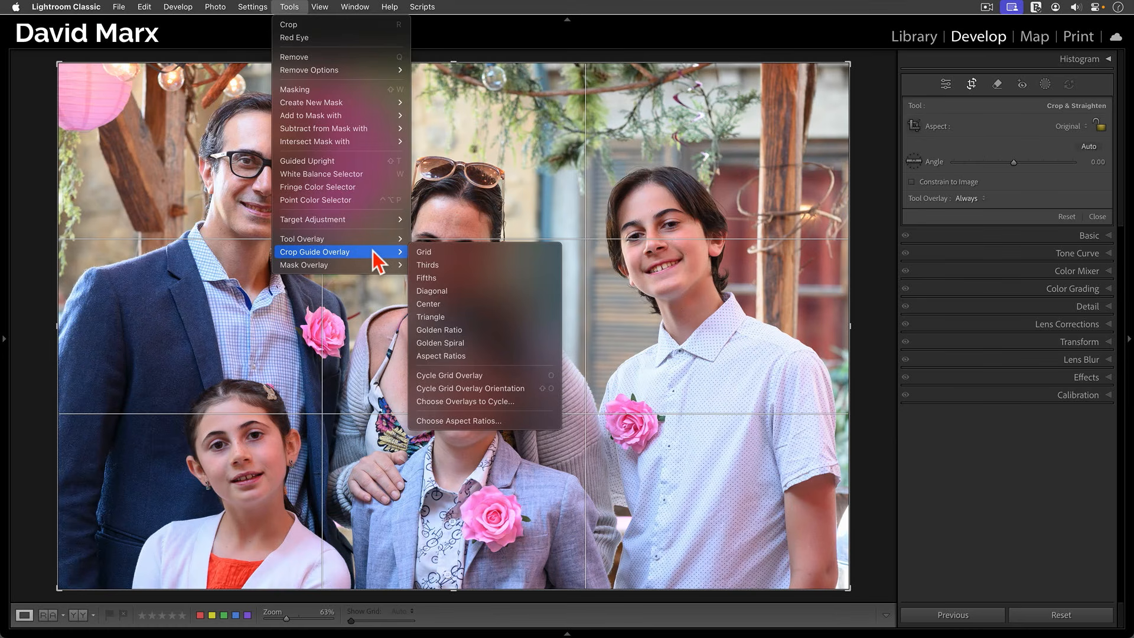
{"action": "left_click", "coordinate": [508, 356]}
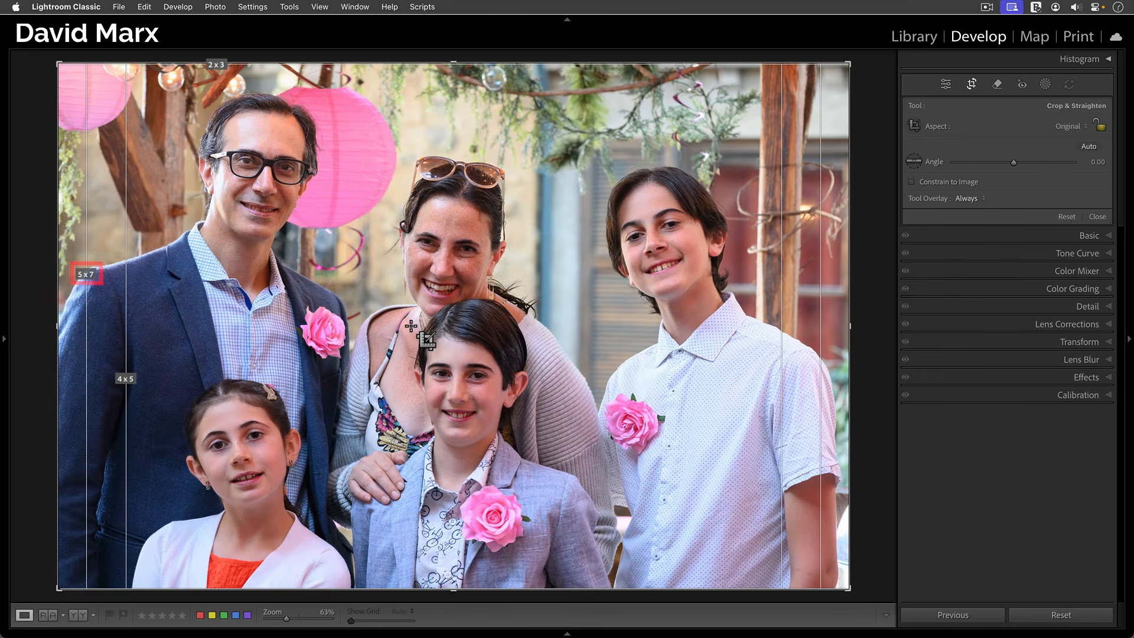
{"action": "key", "text": "super+Tab"}
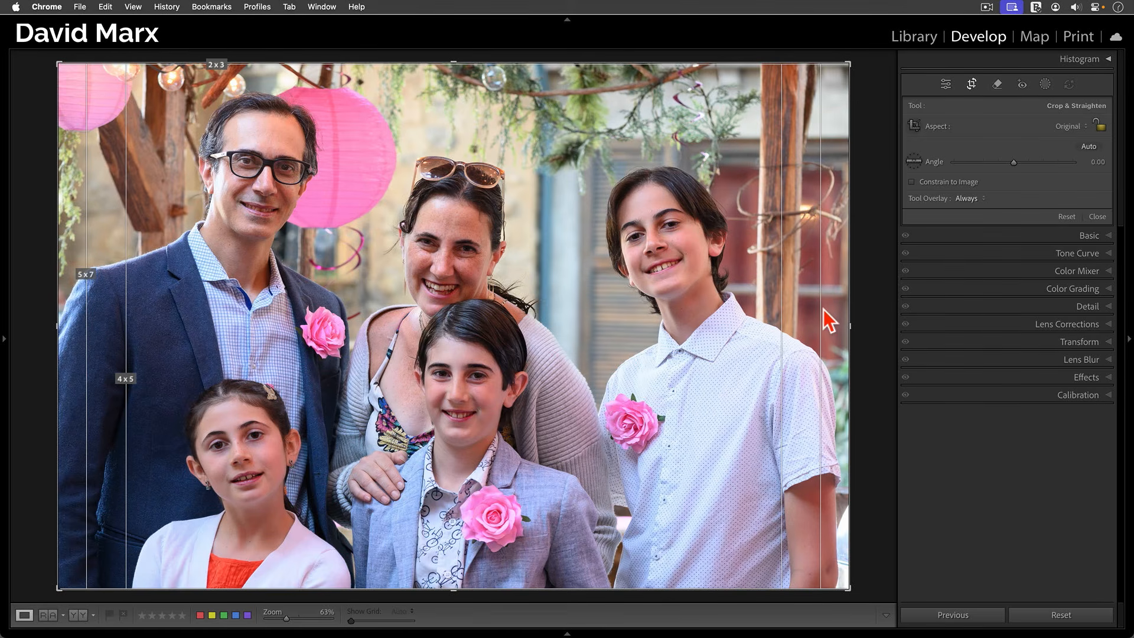
Crop the family photo to the 4 x 5 / 8 x 10 aspect ratio, shifting the frame to keep all five faces inside
{"action": "left_click", "coordinate": [1077, 127]}
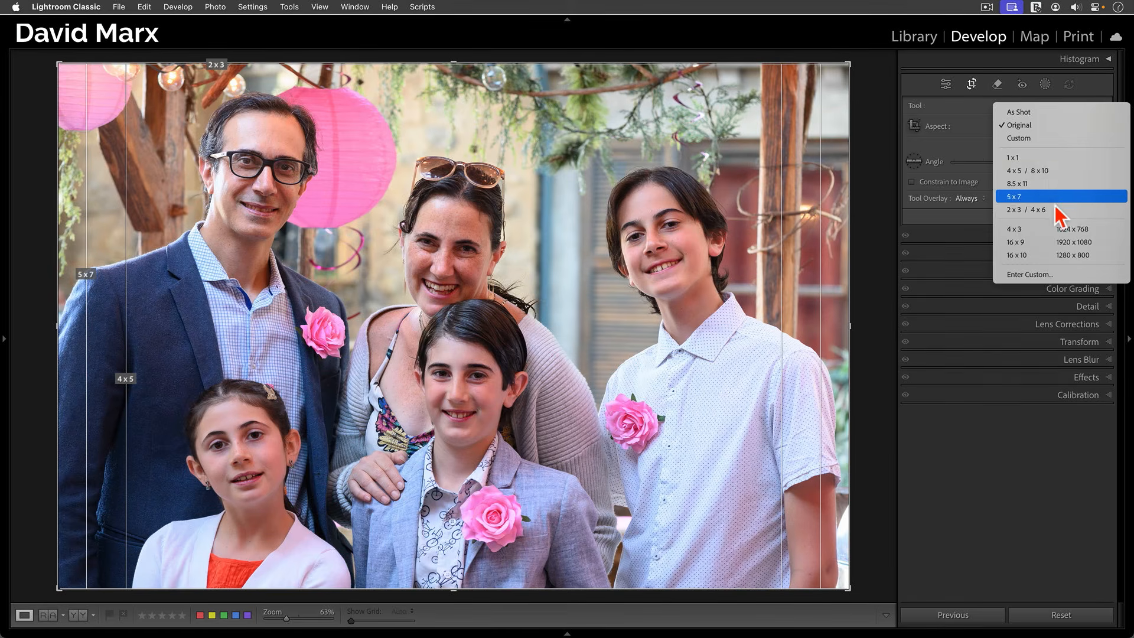
{"action": "left_click", "coordinate": [1051, 171]}
{"action": "left_click_drag", "start_coordinate": [701, 286], "coordinate": [683, 287]}
{"action": "key", "text": "Return"}
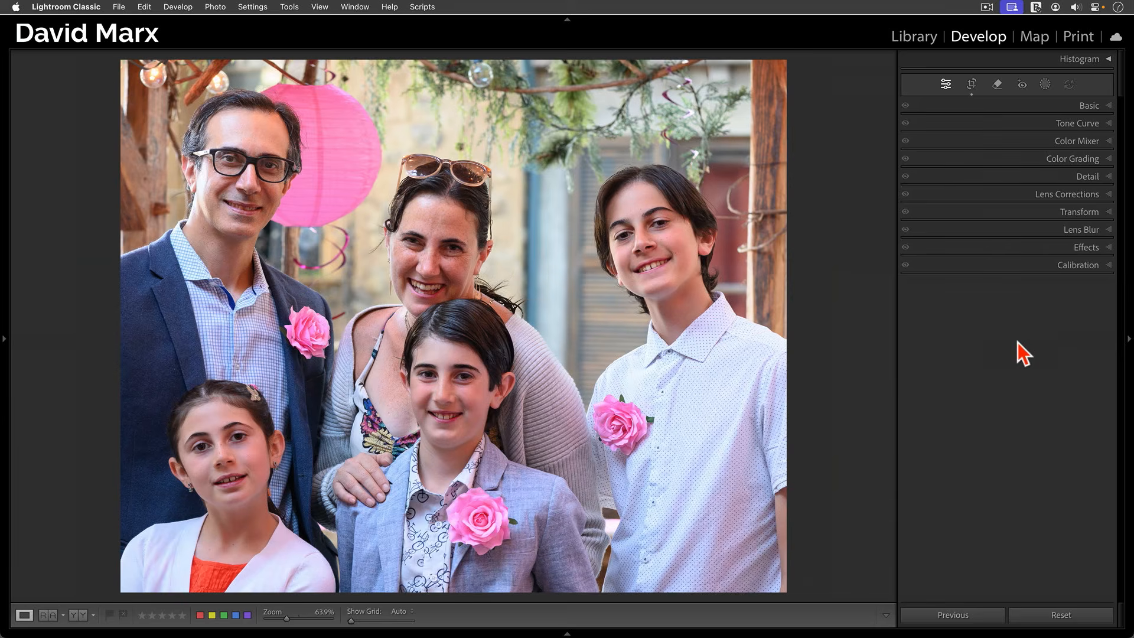
Recrop the family photo to the 2 x 3 / 4 x 6 aspect ratio, expanding the frame to nearly the whole image
{"action": "key", "text": "r"}
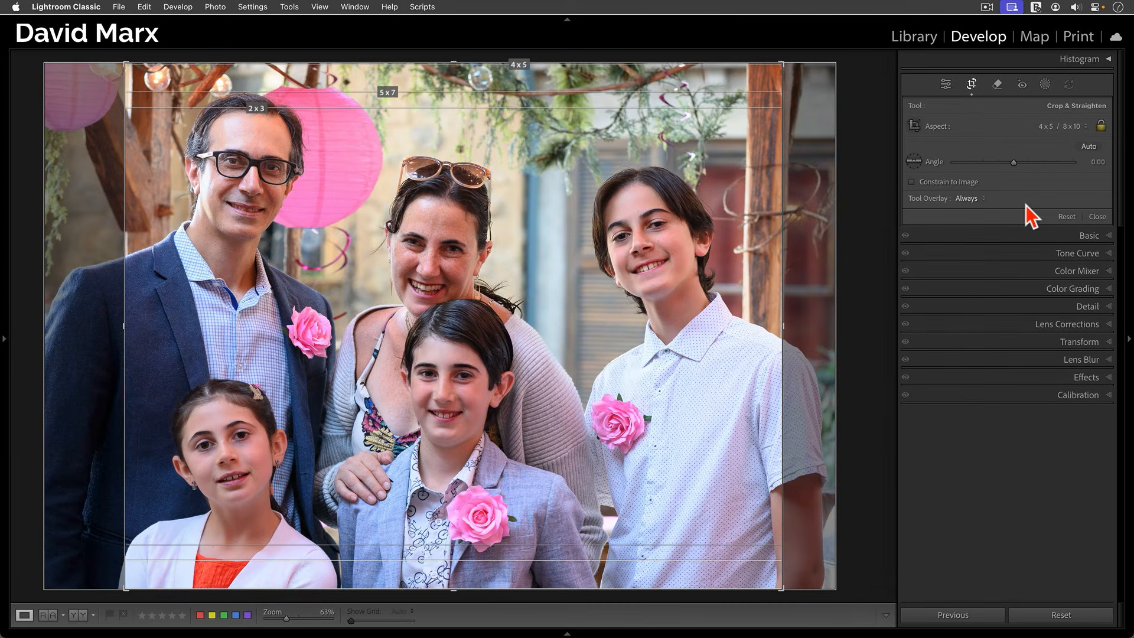
{"action": "left_click", "coordinate": [1050, 127]}
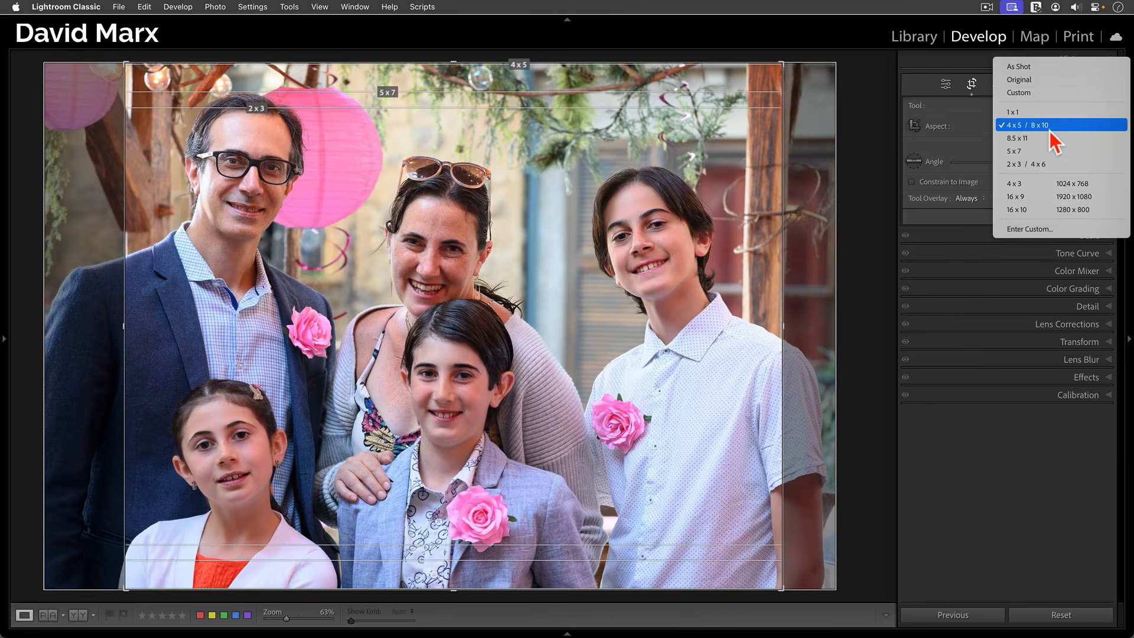
{"action": "left_click", "coordinate": [1042, 164]}
{"action": "left_click_drag", "start_coordinate": [133, 119], "coordinate": [59, 62]}
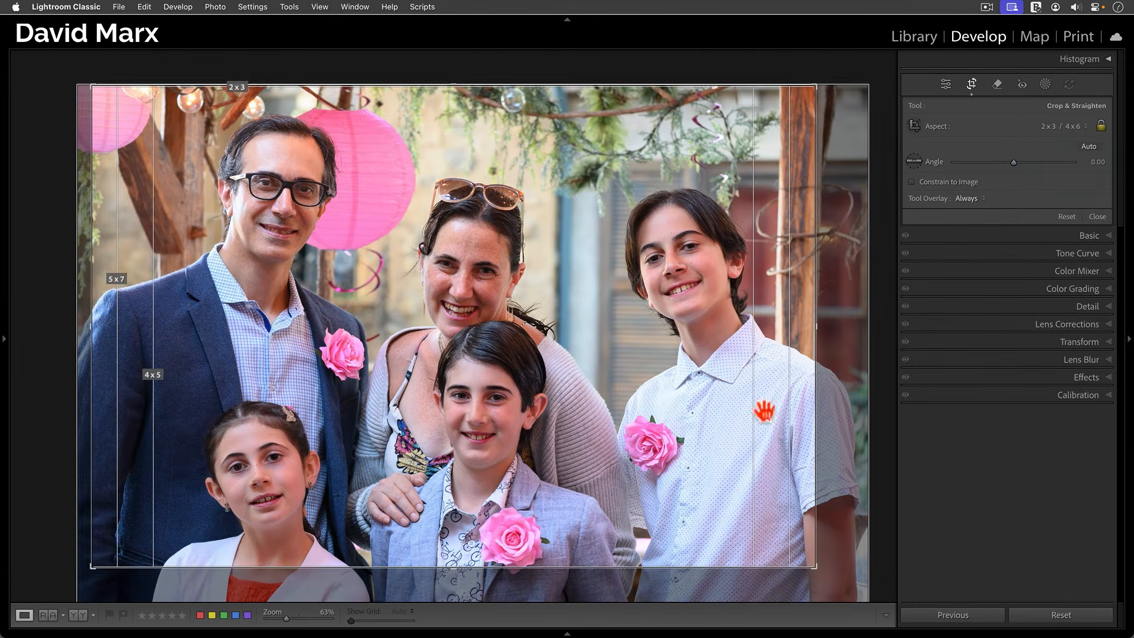
{"action": "left_click_drag", "start_coordinate": [822, 580], "coordinate": [873, 600]}
{"action": "left_click_drag", "start_coordinate": [635, 544], "coordinate": [634, 535]}
{"action": "left_click_drag", "start_coordinate": [78, 88], "coordinate": [70, 74]}
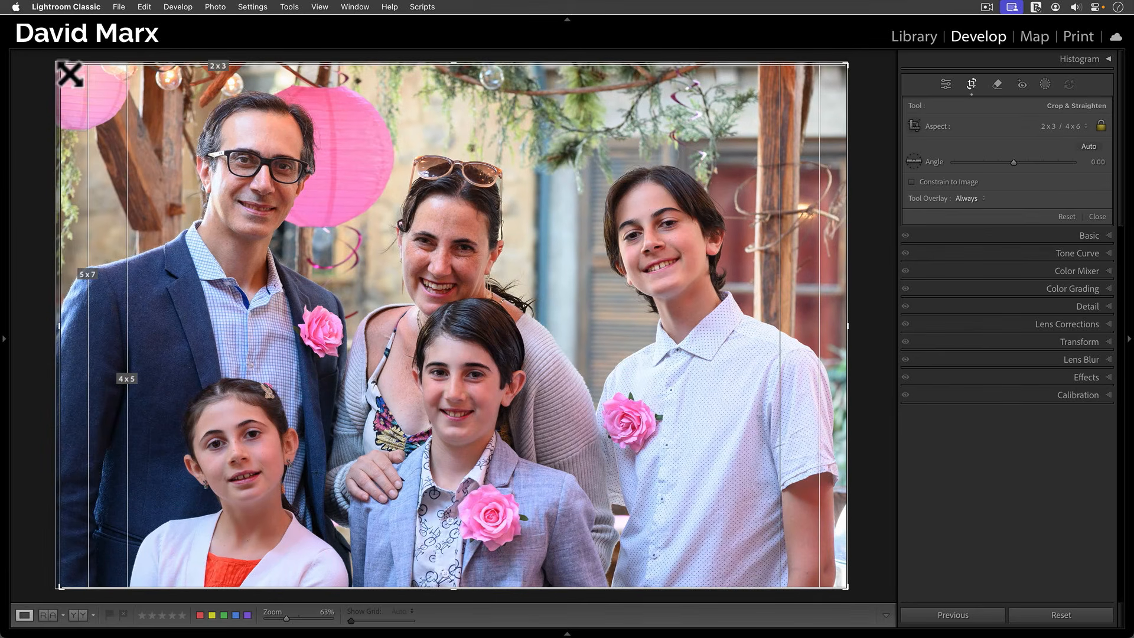
{"action": "key", "text": "Return"}
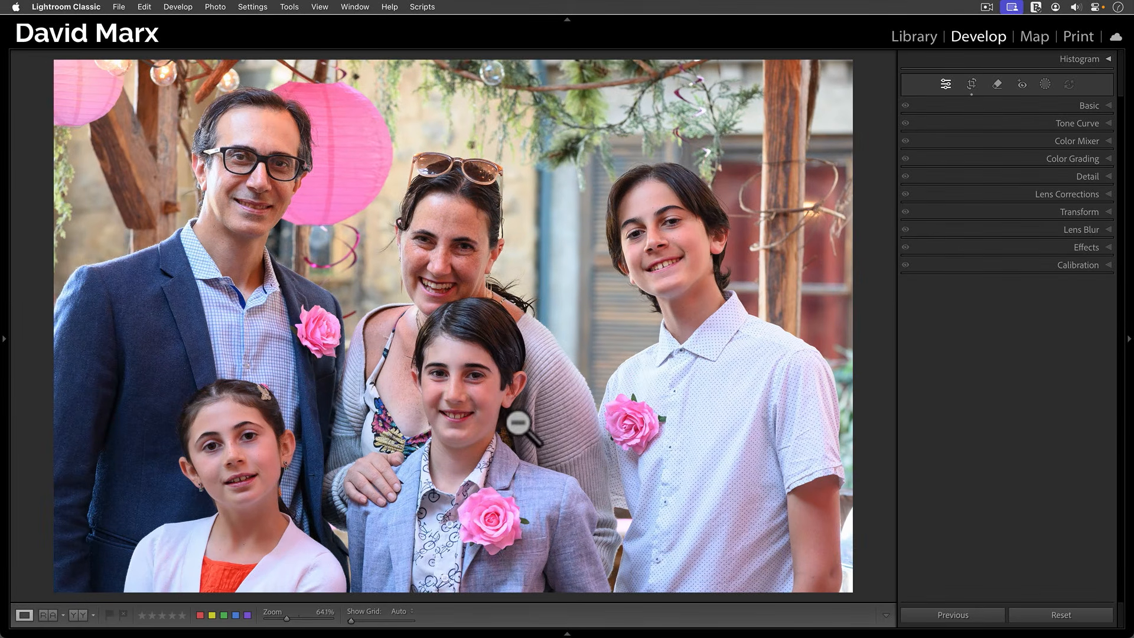
Start an export of the family photo and set its resizing to Dimensions measured in inches
{"action": "left_click", "coordinate": [125, 6]}
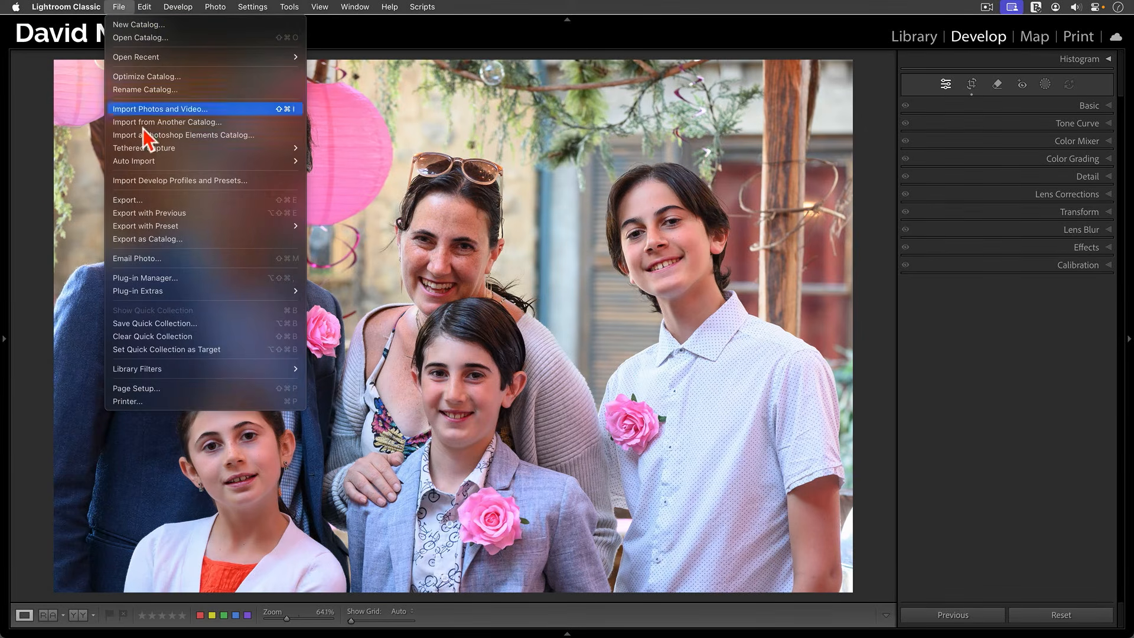
{"action": "left_click", "coordinate": [147, 202]}
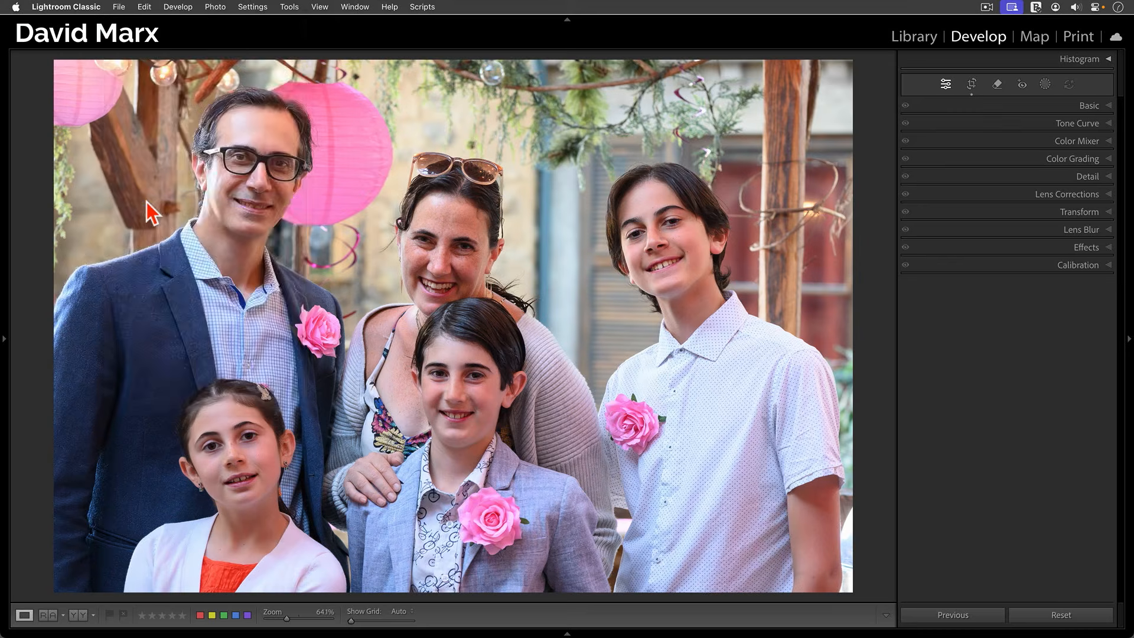
{"action": "left_click", "coordinate": [558, 180]}
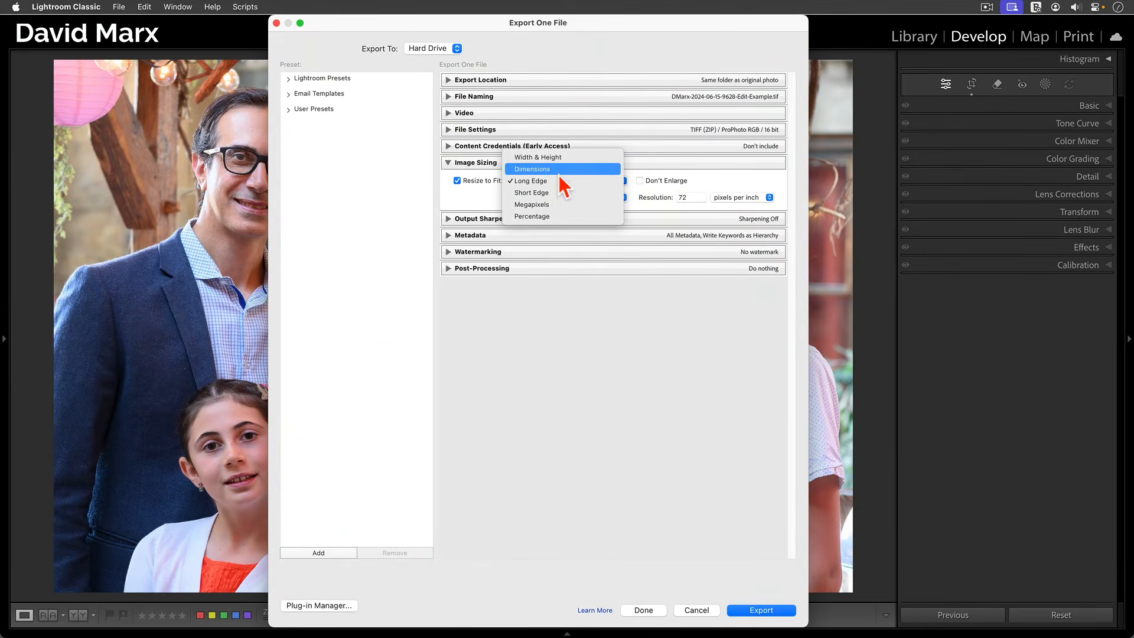
{"action": "left_click", "coordinate": [558, 171]}
{"action": "left_click", "coordinate": [608, 199]}
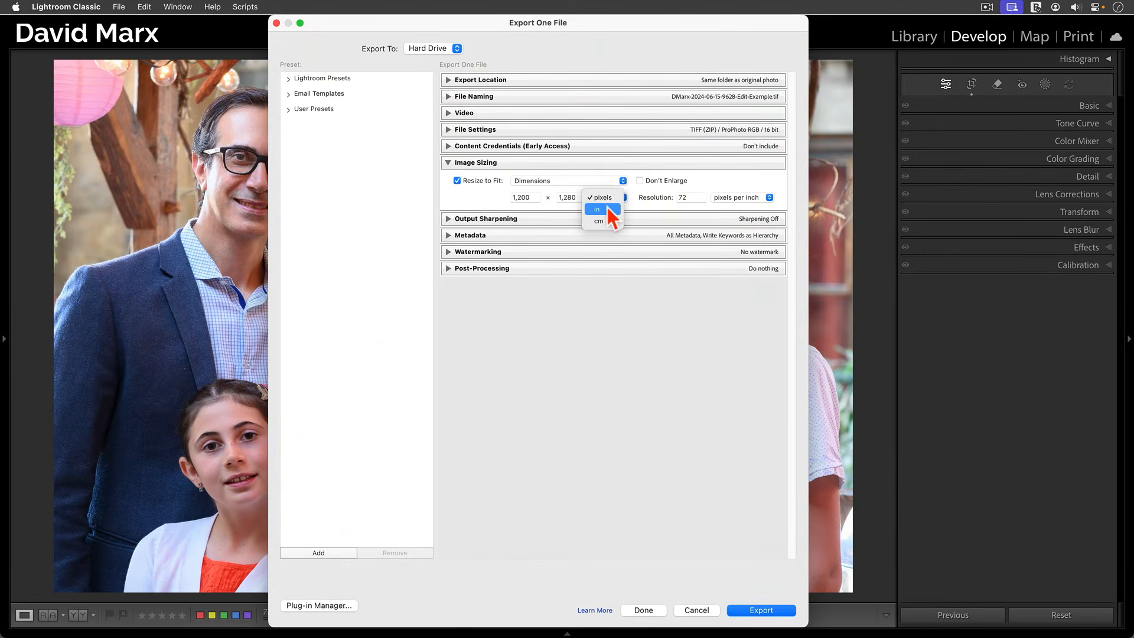
{"action": "left_click", "coordinate": [607, 207]}
Set the export size to 30 x 20 inches with a resolution of 300 pixels per inch, and keep the settings without exporting
{"action": "double_click", "coordinate": [536, 196]}
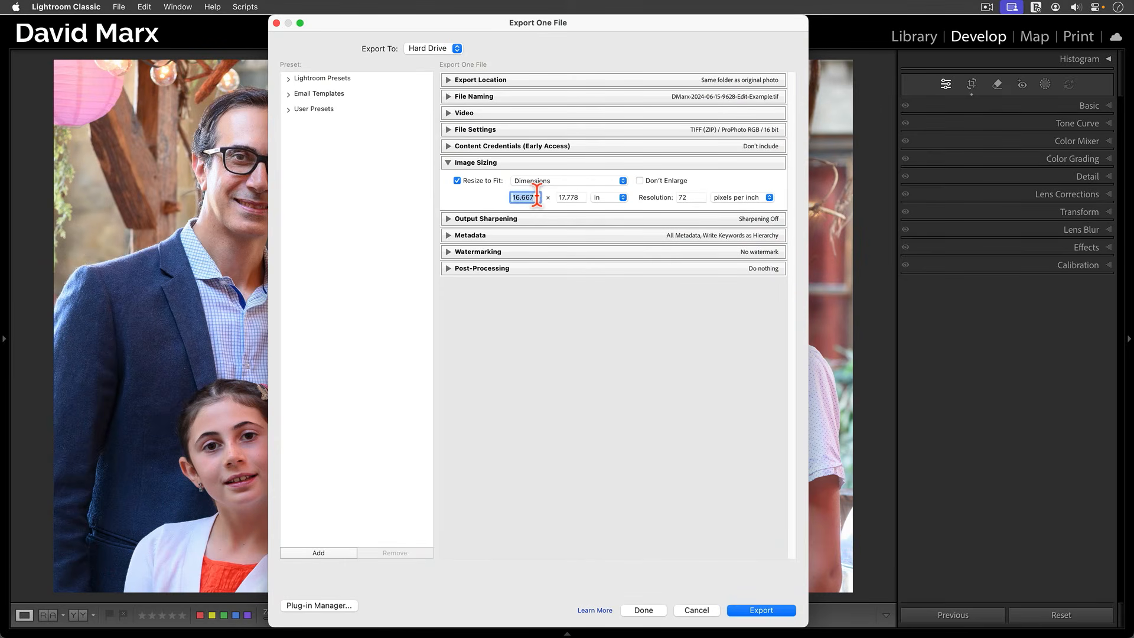
{"action": "type", "text": "30"}
{"action": "key", "text": "Tab"}
{"action": "type", "text": "20"}
{"action": "key", "text": "Tab"}
{"action": "type", "text": "300"}
{"action": "left_click", "coordinate": [573, 440]}
{"action": "left_click", "coordinate": [650, 612]}
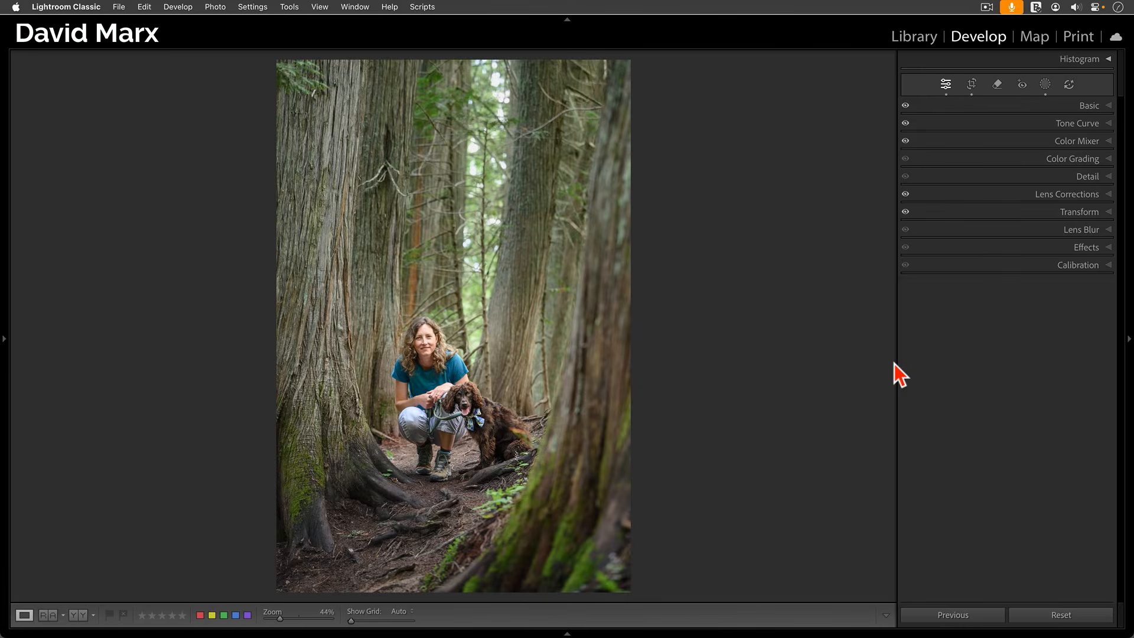
Start cropping the forest portrait, hide the tool overlay, and flip the crop frame to landscape orientation
{"action": "key", "text": "r"}
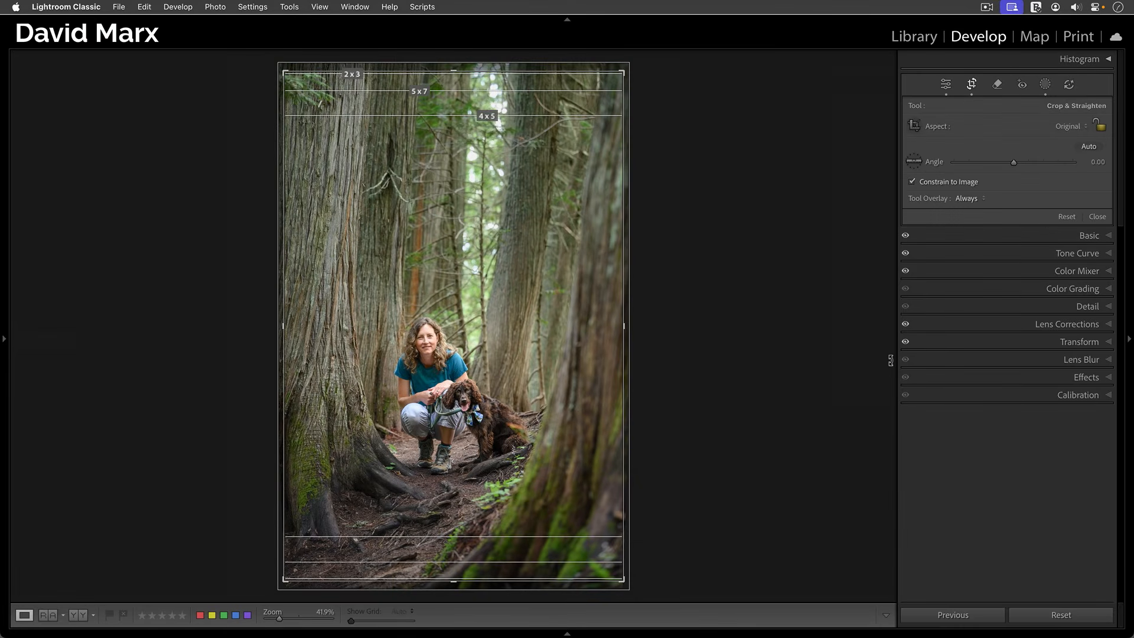
{"action": "key", "text": "h"}
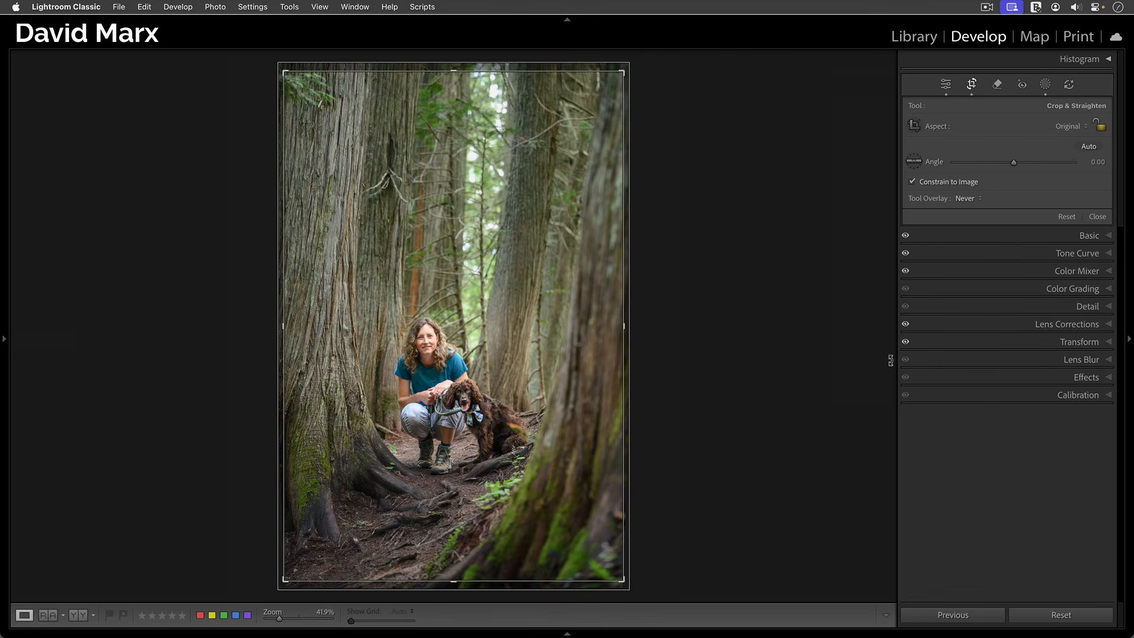
{"action": "key", "text": "x"}
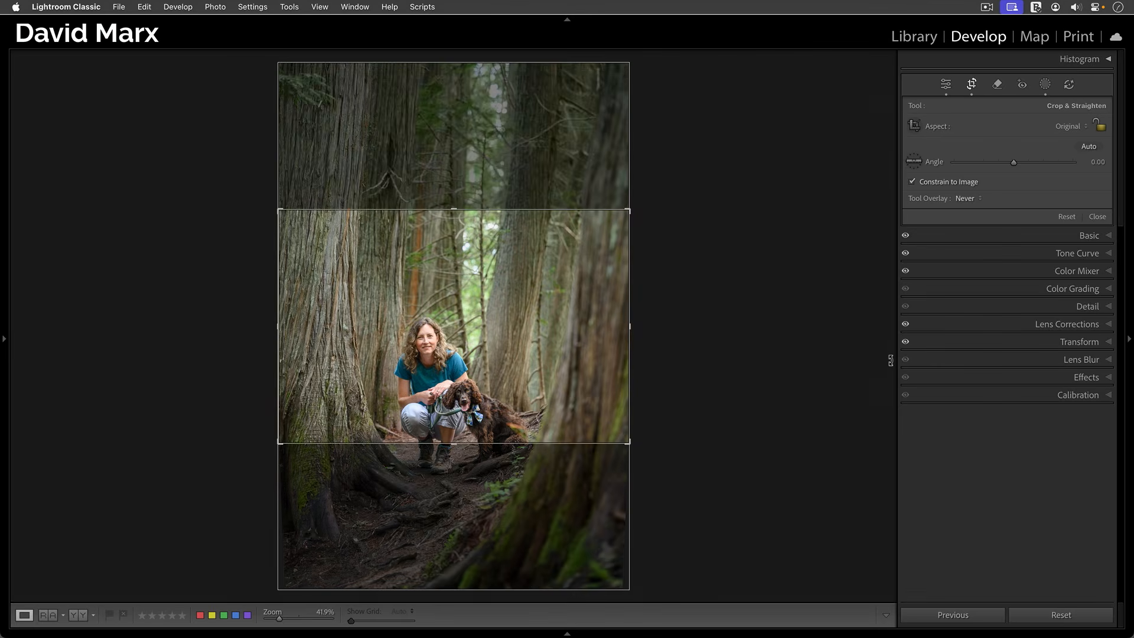
Tighten the landscape crop around the woman and dog, compare it with portrait orientation, and apply the landscape version
{"action": "left_click_drag", "start_coordinate": [627, 210], "coordinate": [622, 230]}
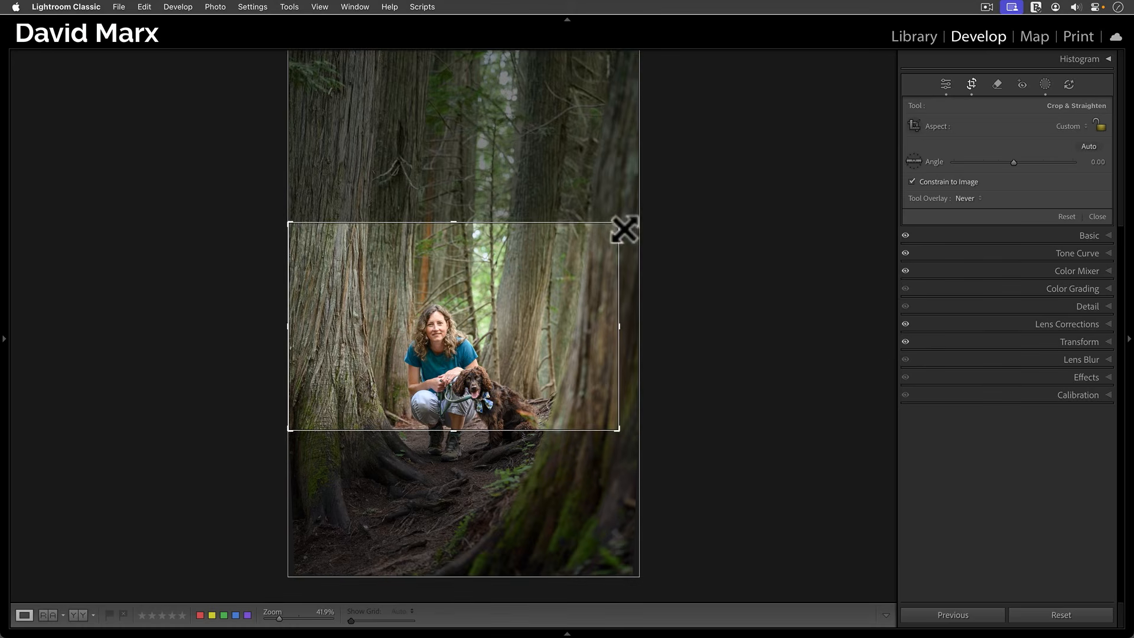
{"action": "left_click_drag", "start_coordinate": [531, 321], "coordinate": [522, 278]}
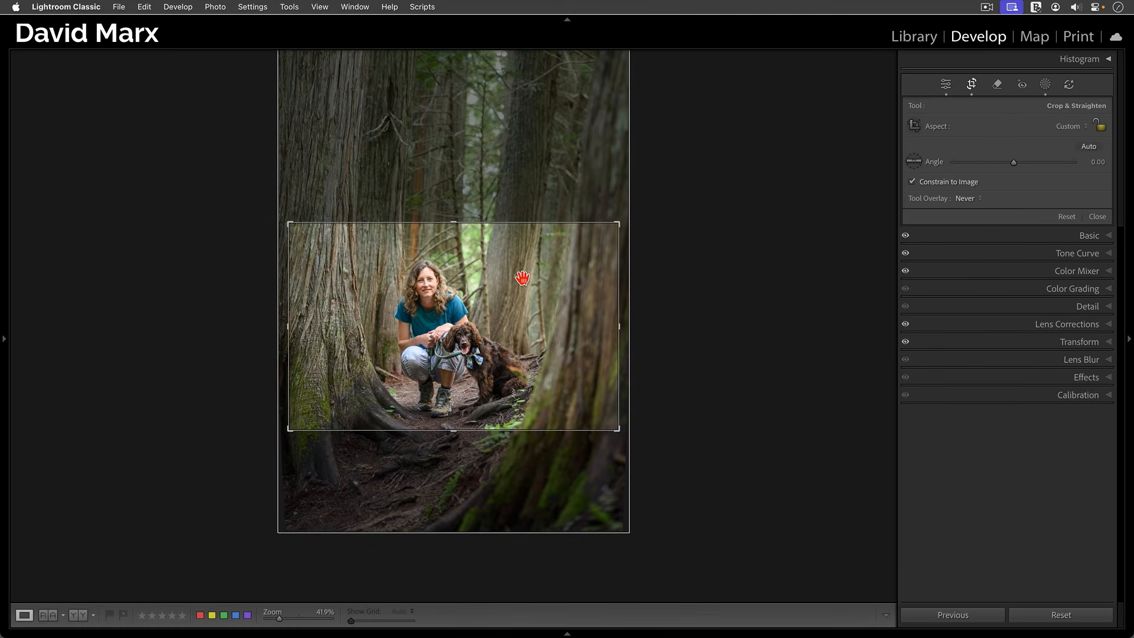
{"action": "key", "text": "x"}
{"action": "key", "text": "x"}
{"action": "key", "text": "x"}
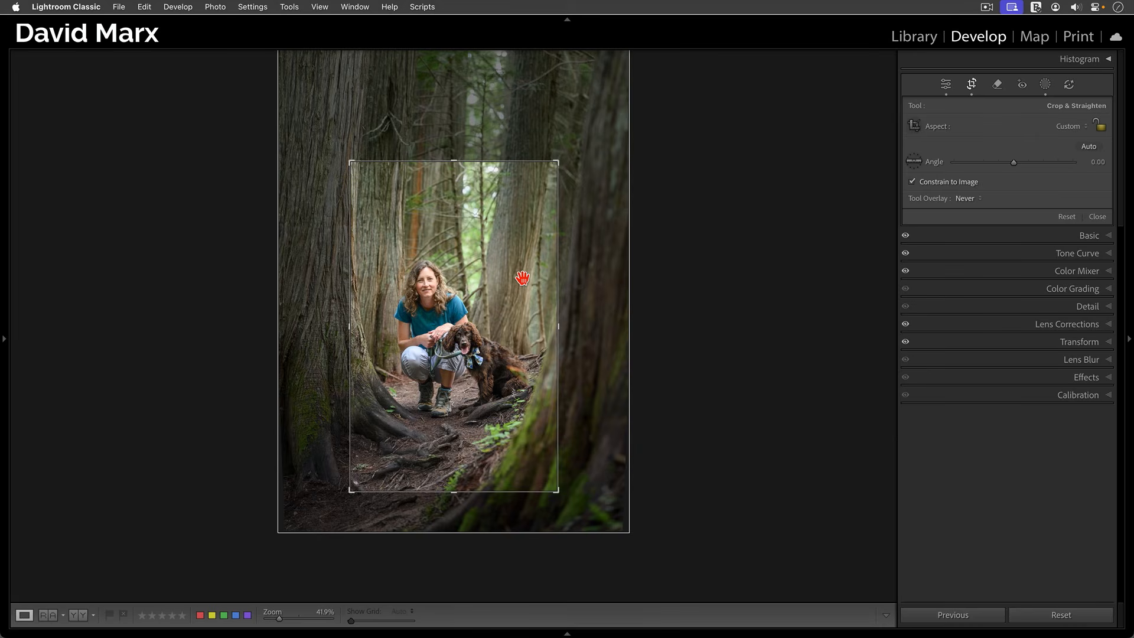
{"action": "key", "text": "x"}
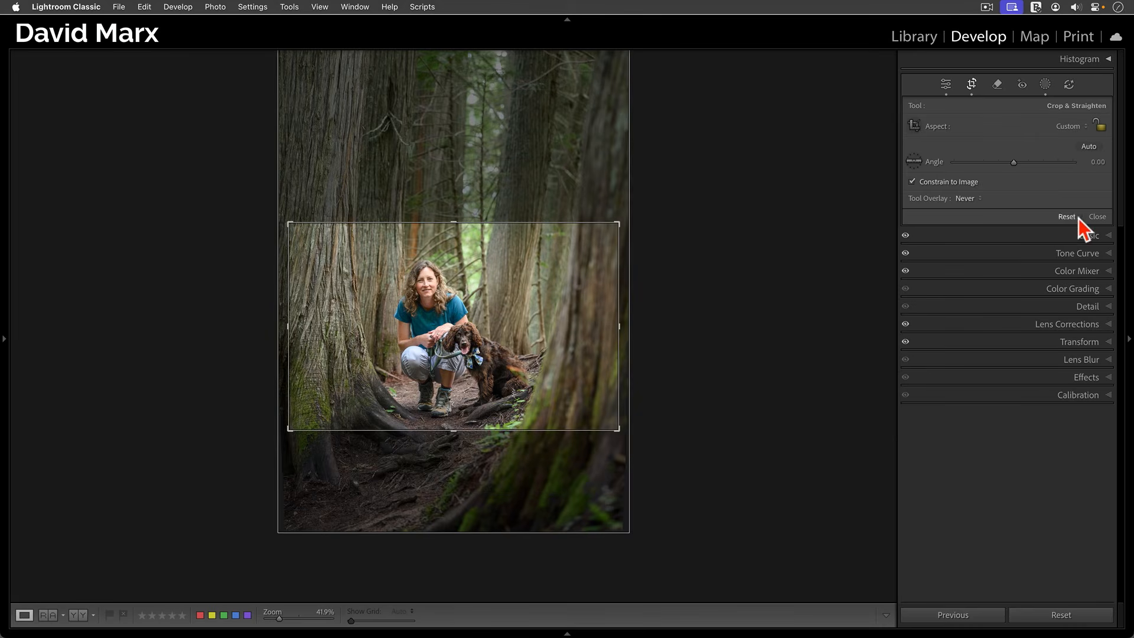
{"action": "left_click", "coordinate": [1097, 217]}
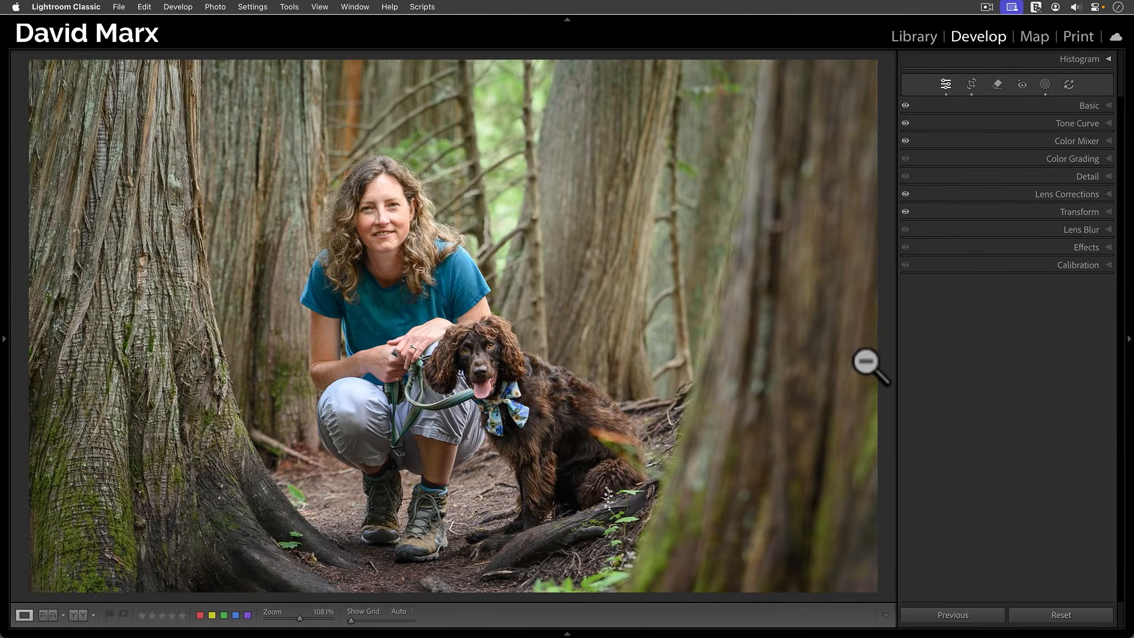
Flag the cropped forest photo as rejected, view it in the Library grid, and remove the flag
{"action": "key", "text": "x"}
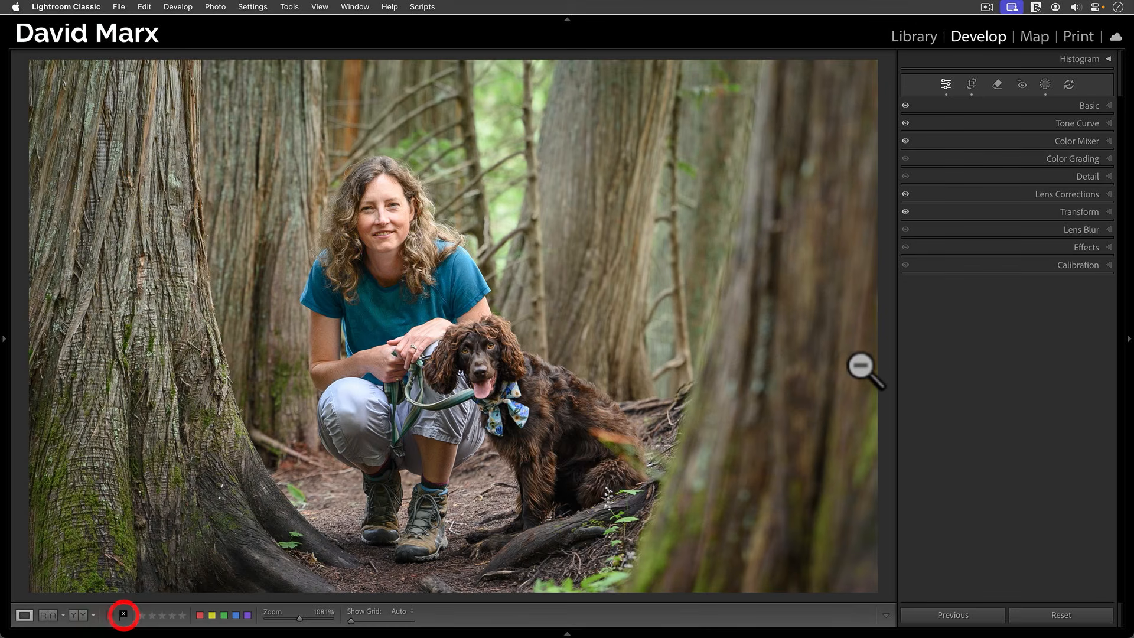
{"action": "key", "text": "g"}
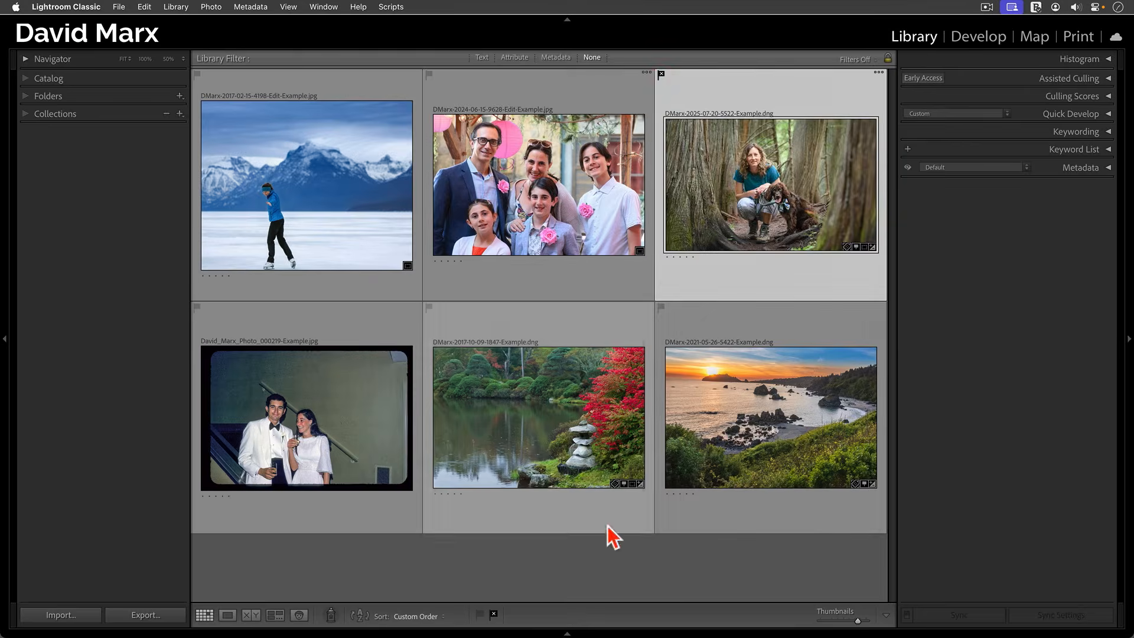
{"action": "left_click", "coordinate": [578, 568]}
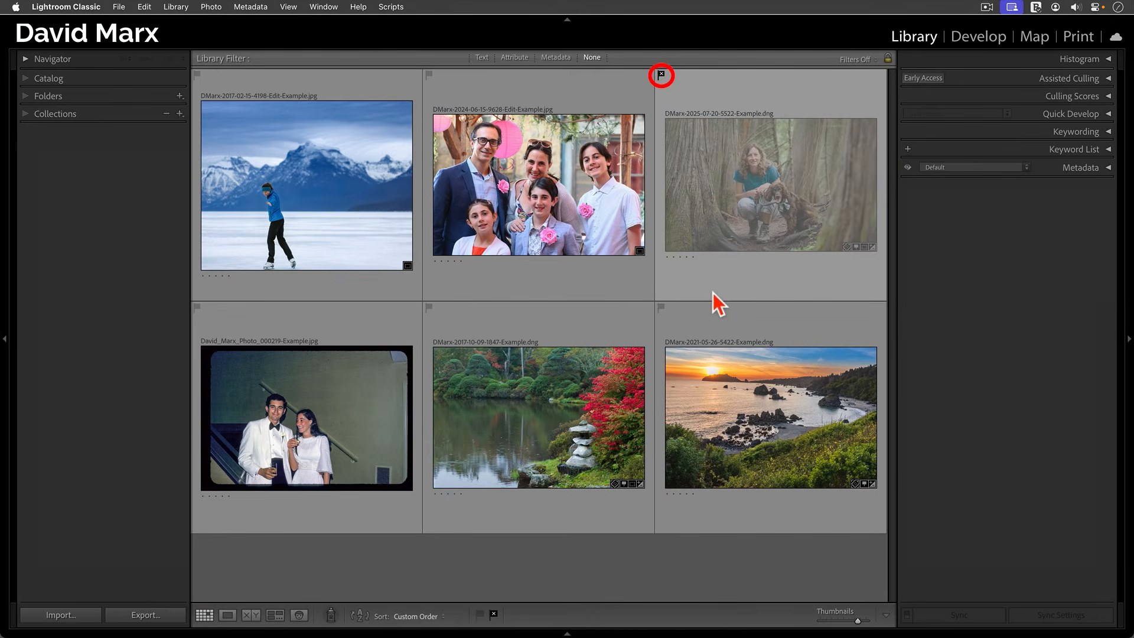
{"action": "left_click", "coordinate": [731, 194]}
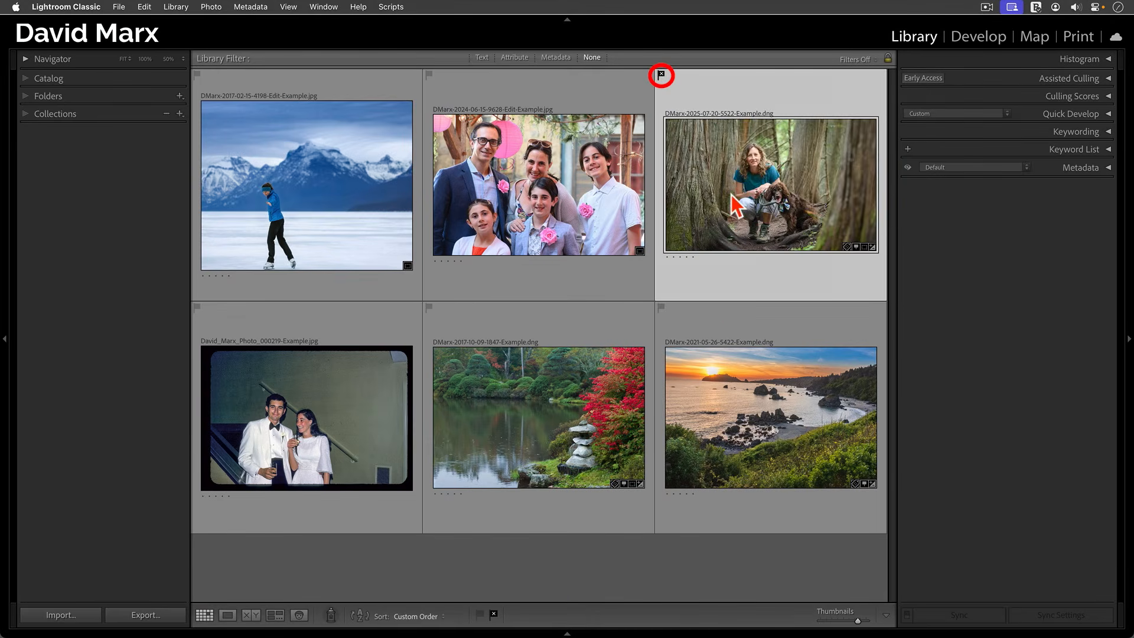
{"action": "key", "text": "u"}
Reset the forest photo's crop and apply a free-form crop of about 2730 x 2288 pixels around the woman and dog
{"action": "key", "text": "r"}
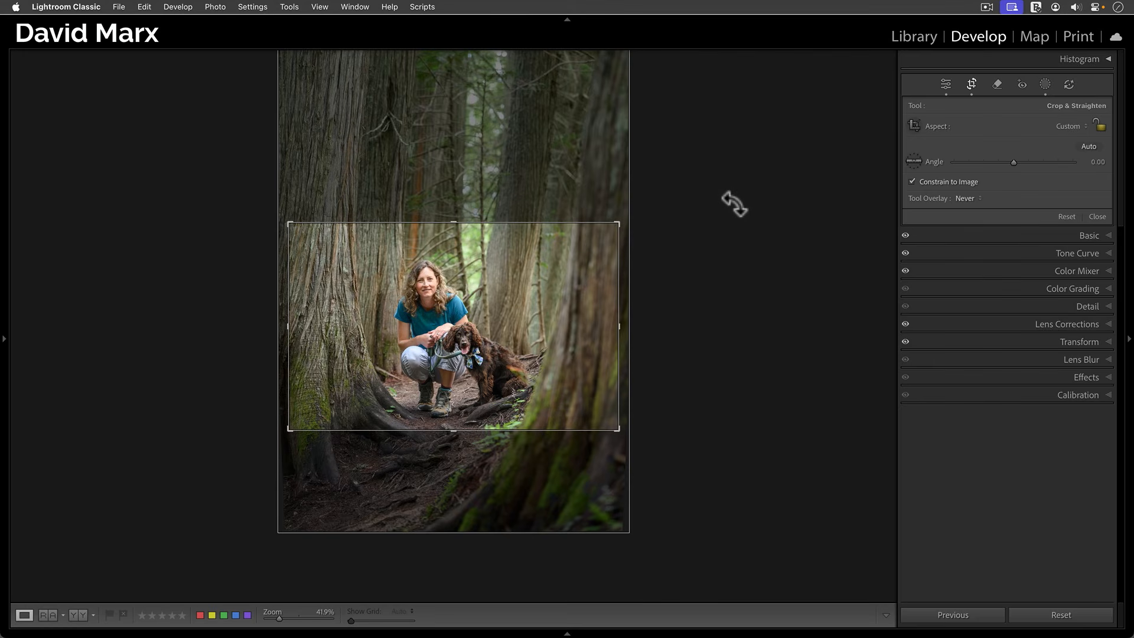
{"action": "left_click", "coordinate": [1066, 217]}
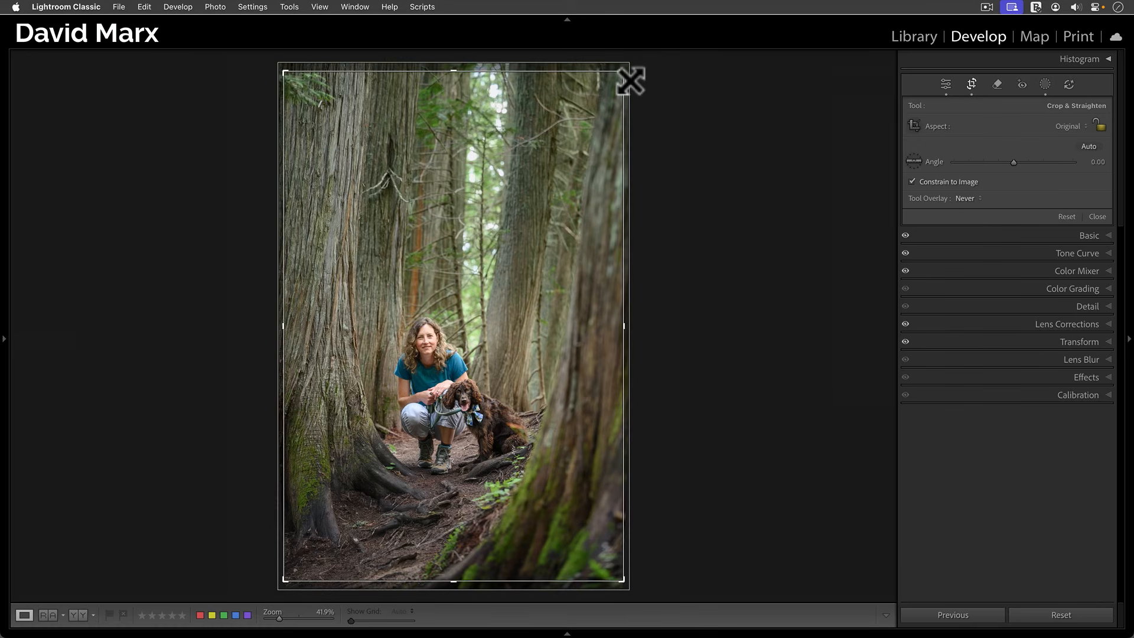
{"action": "left_click_drag", "start_coordinate": [630, 81], "coordinate": [790, 193]}
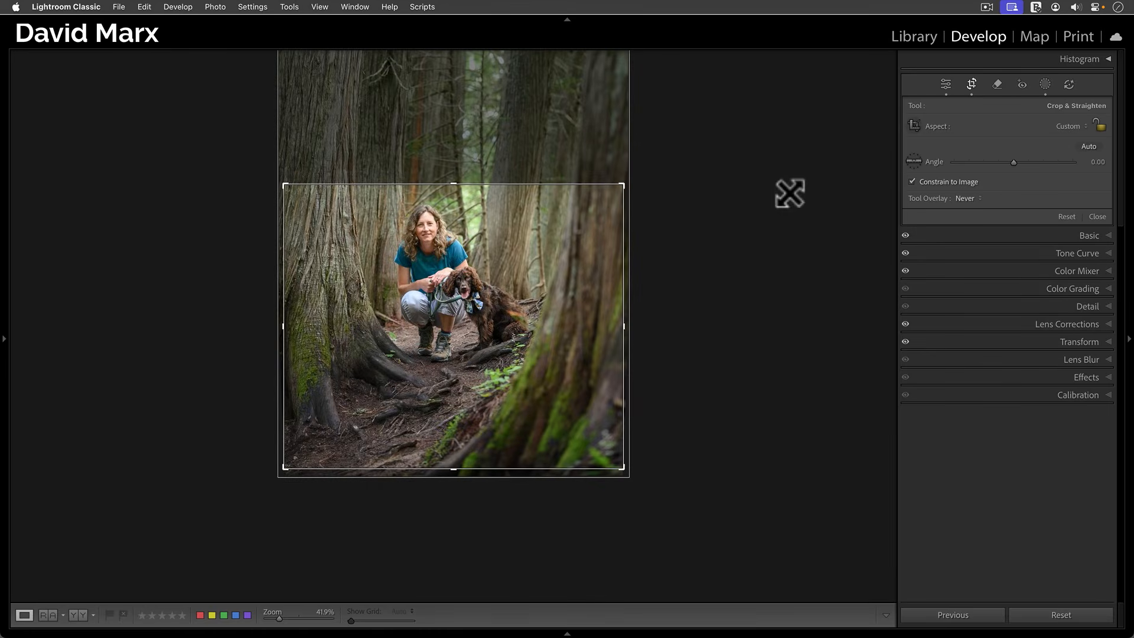
{"action": "left_click_drag", "start_coordinate": [534, 267], "coordinate": [538, 342]}
{"action": "key", "text": "Return"}
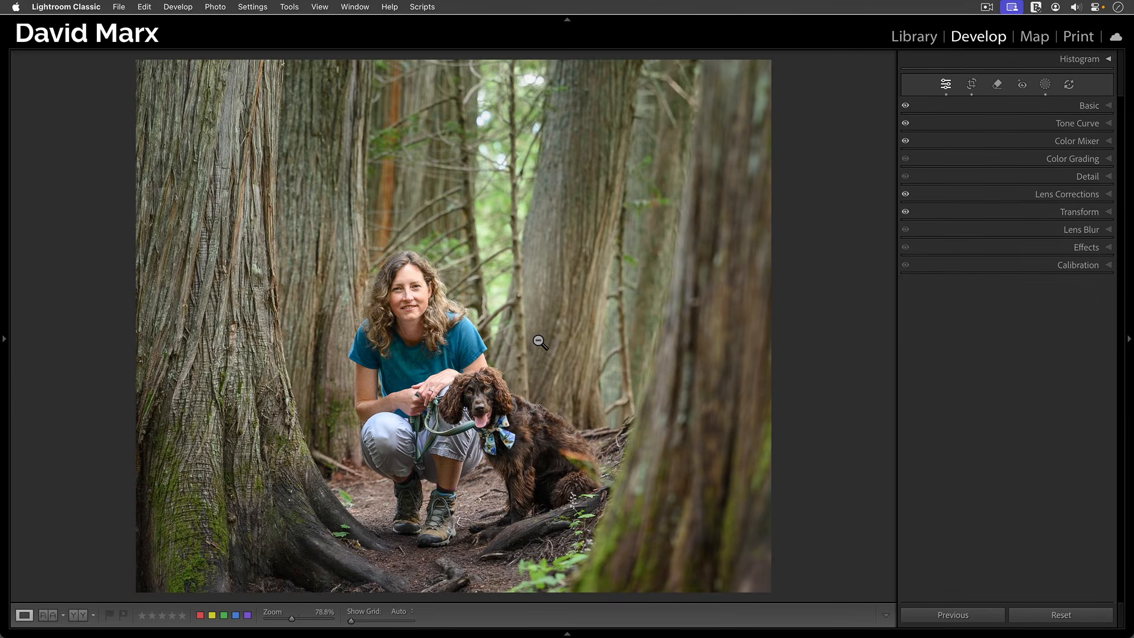
Show the cropped photo's file name and pixel dimensions on the image, and open the Detail settings
{"action": "key", "text": "i"}
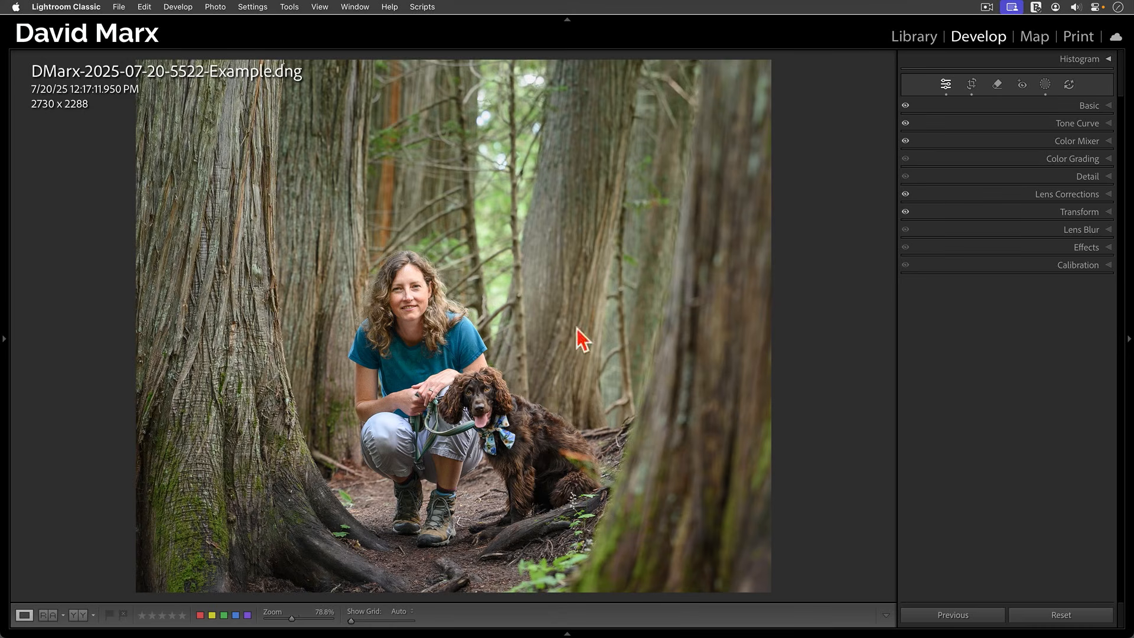
{"action": "left_click", "coordinate": [1082, 176]}
{"action": "left_click", "coordinate": [966, 232]}
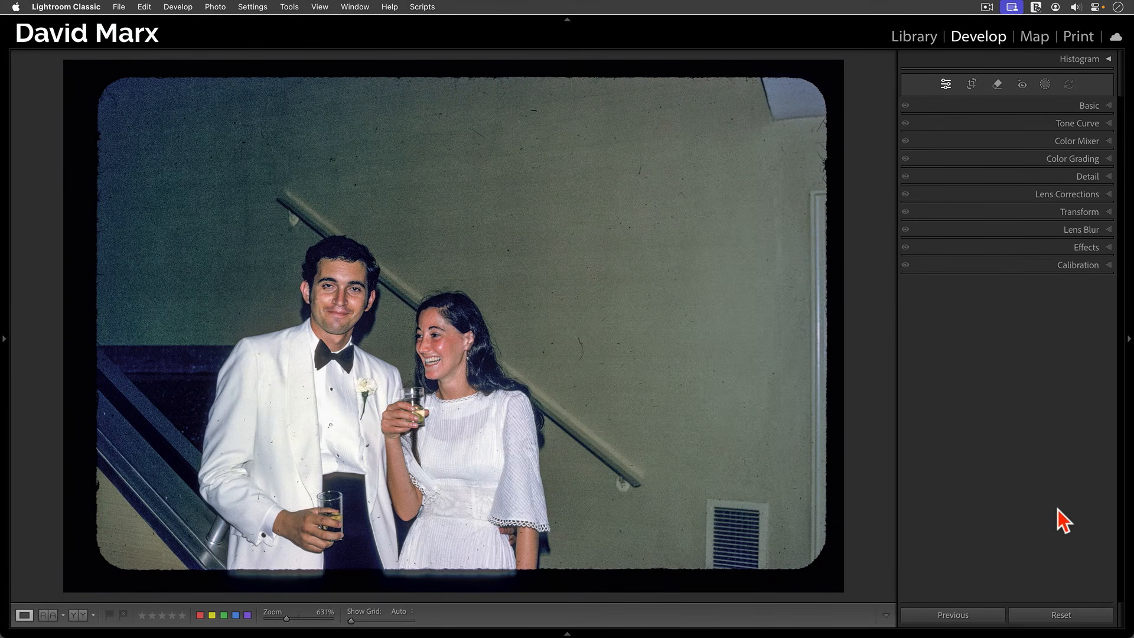
Start a free-form crop of the couple's slide scan and pull the frame's lower-left corner inside the black border
{"action": "left_click", "coordinate": [972, 84]}
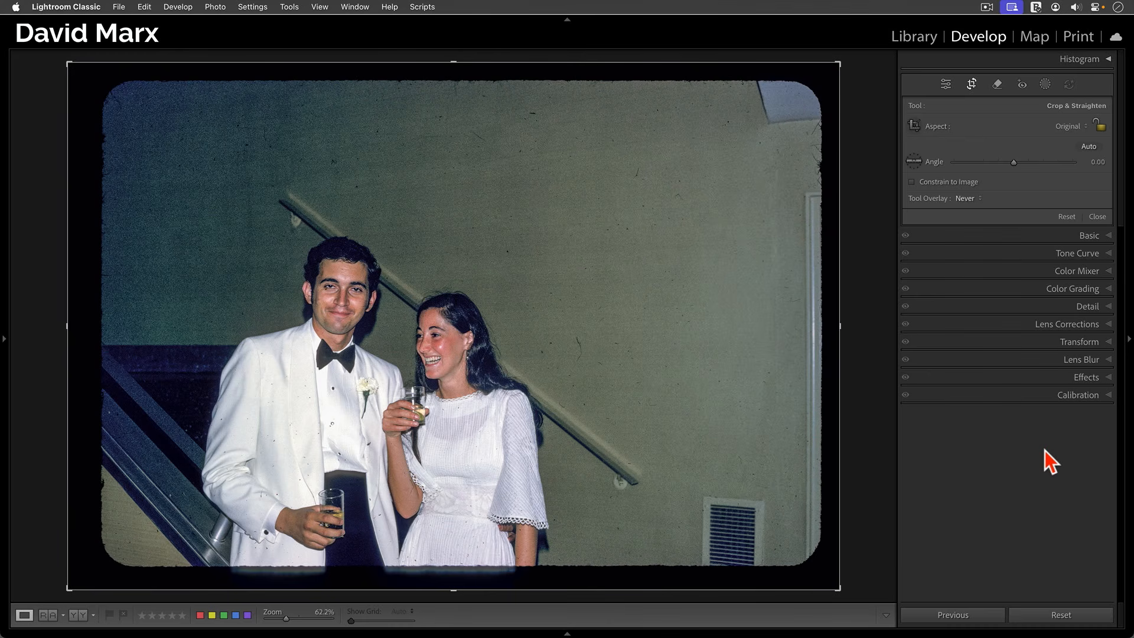
{"action": "left_click_drag", "start_coordinate": [454, 589], "coordinate": [452, 580]}
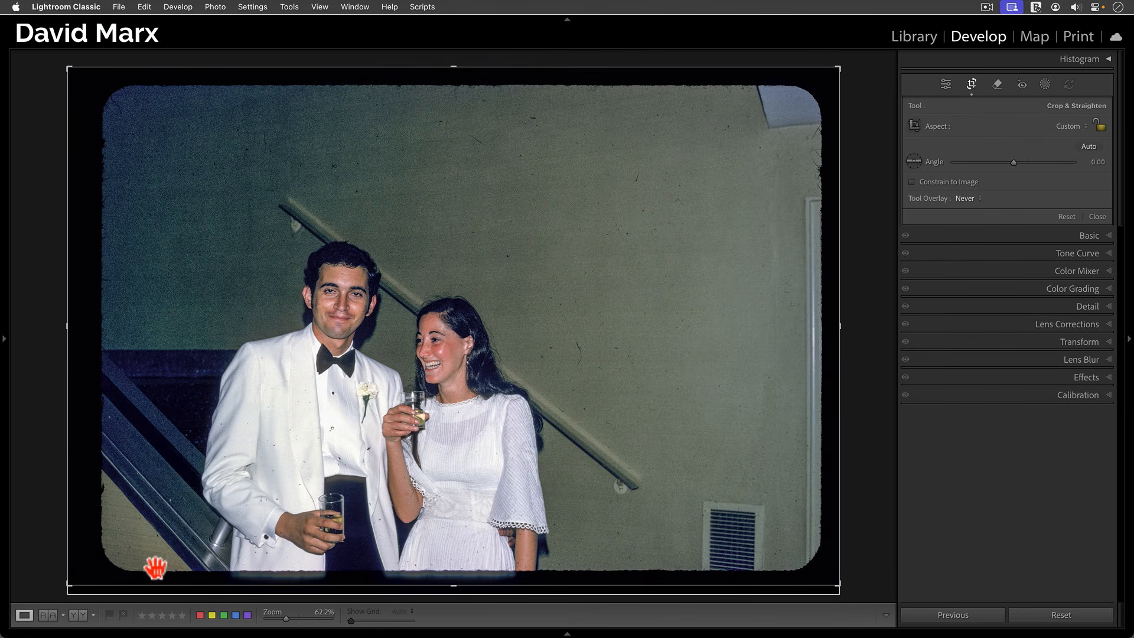
{"action": "key", "text": "super"}
{"action": "key", "text": "super+equal"}
{"action": "key", "text": "super+equal"}
{"action": "key", "text": "super+equal"}
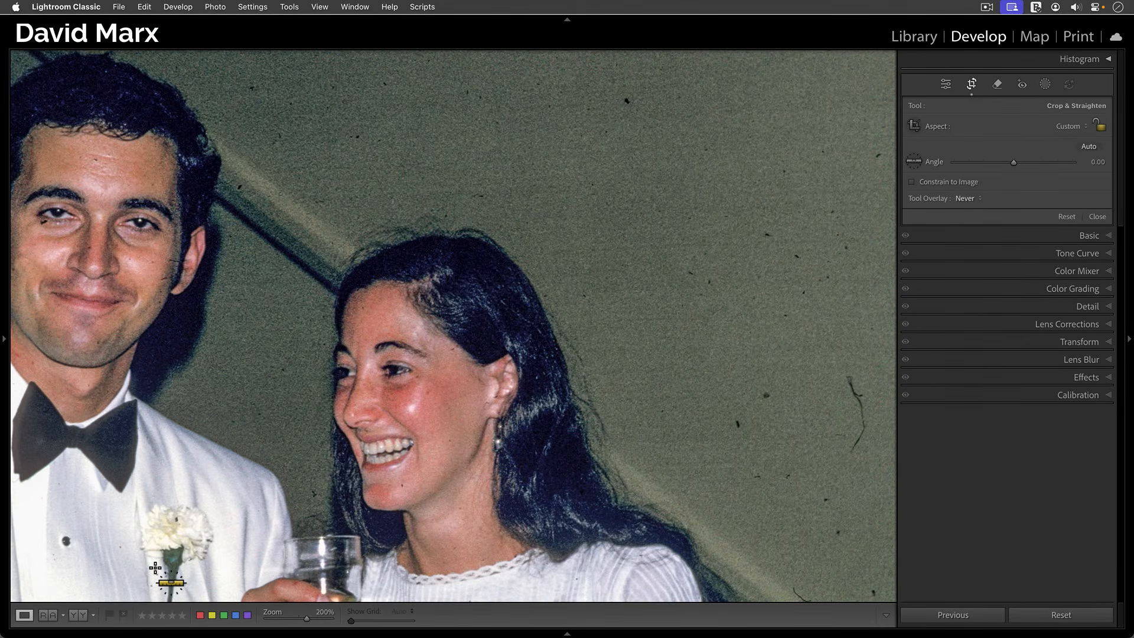
{"action": "key", "text": "super+minus"}
{"action": "key", "text": "super+minus"}
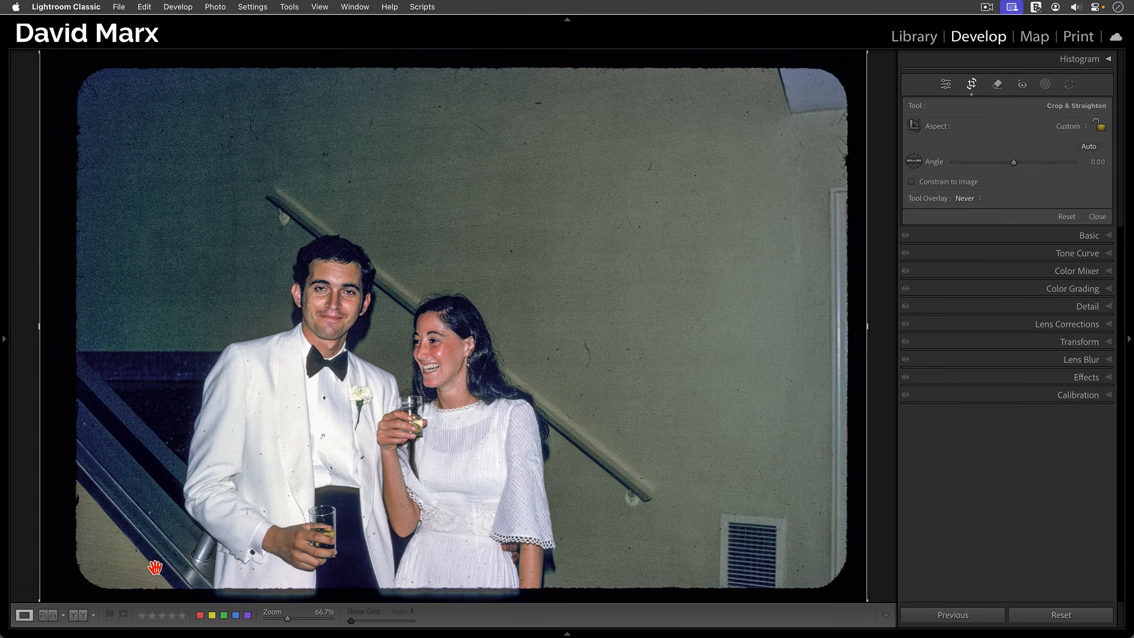
{"action": "key", "text": "super+equal"}
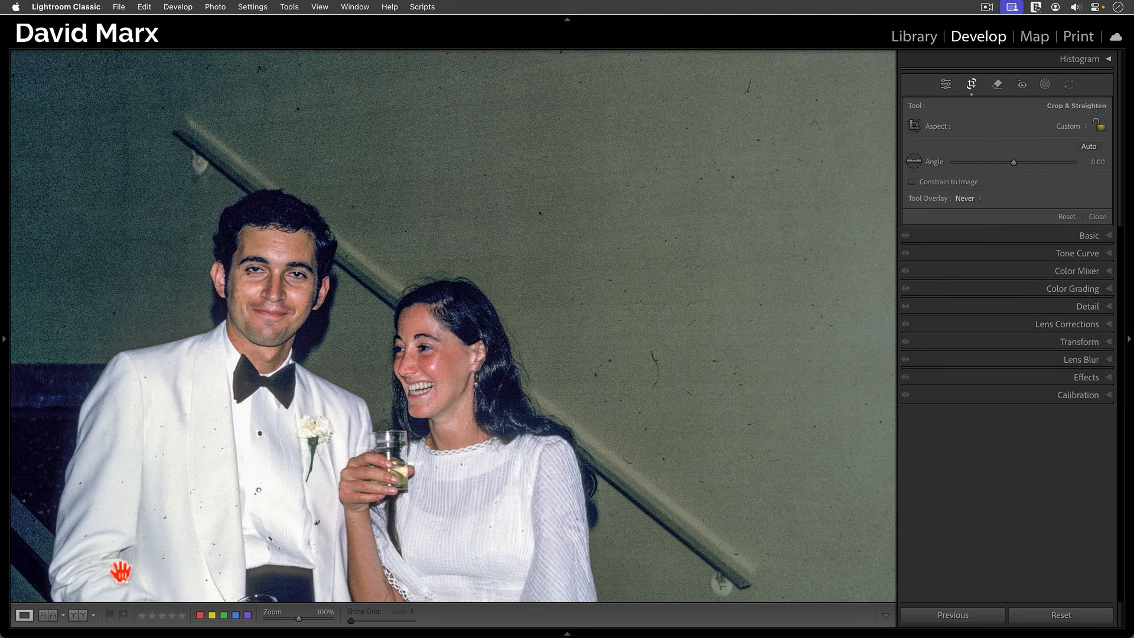
{"action": "left_click_drag", "start_coordinate": [127, 562], "coordinate": [338, 416]}
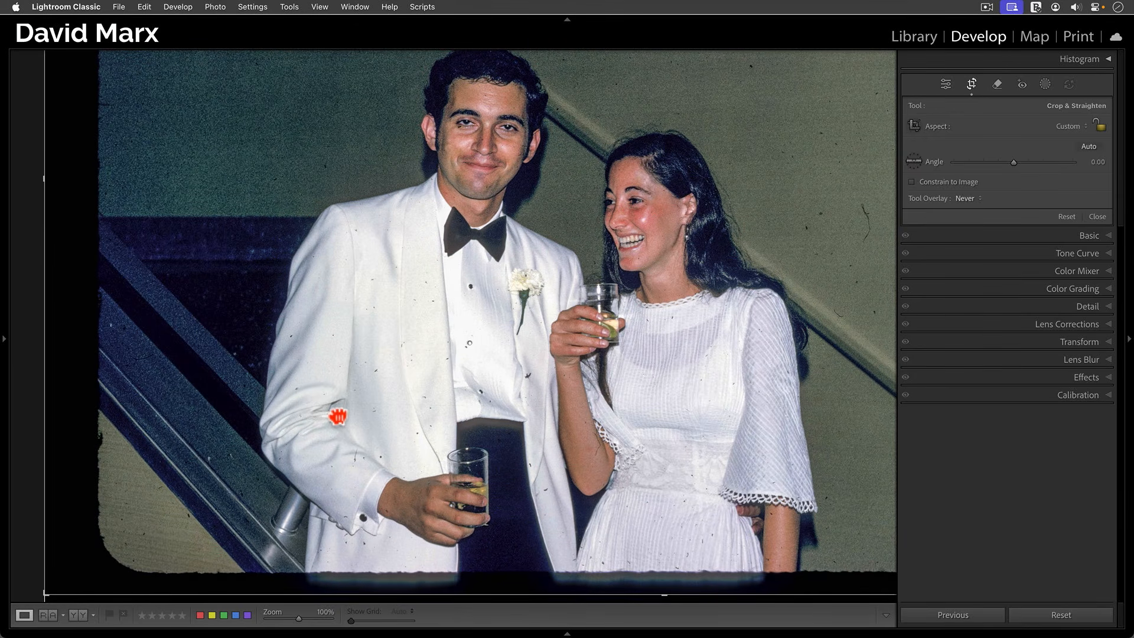
{"action": "left_click_drag", "start_coordinate": [52, 599], "coordinate": [88, 580]}
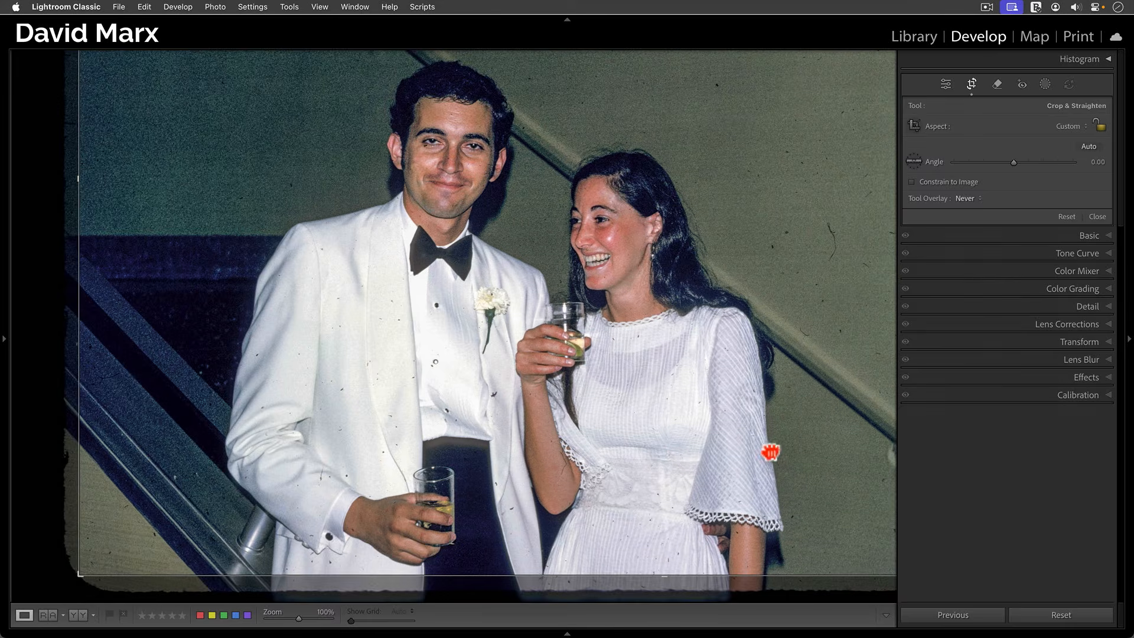
Pull the slide scan's crop frame inside the black border at the lower-right and upper-right corners, check the left edge, and apply the crop
{"action": "left_click_drag", "start_coordinate": [770, 452], "coordinate": [291, 436]}
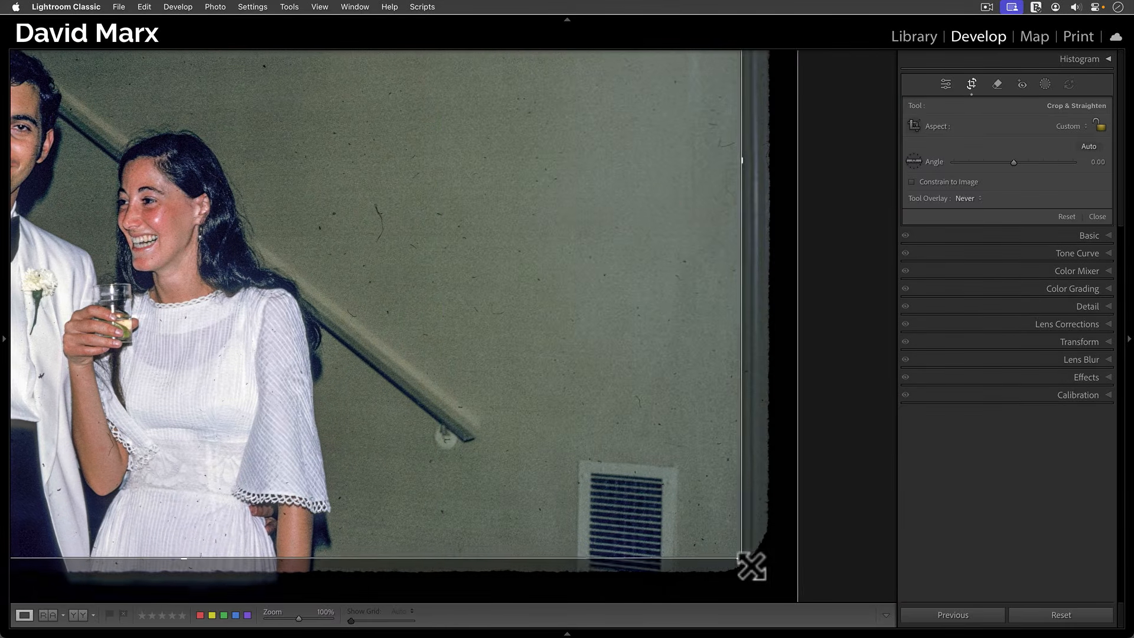
{"action": "left_click_drag", "start_coordinate": [751, 566], "coordinate": [752, 567]}
{"action": "left_click_drag", "start_coordinate": [636, 169], "coordinate": [616, 520]}
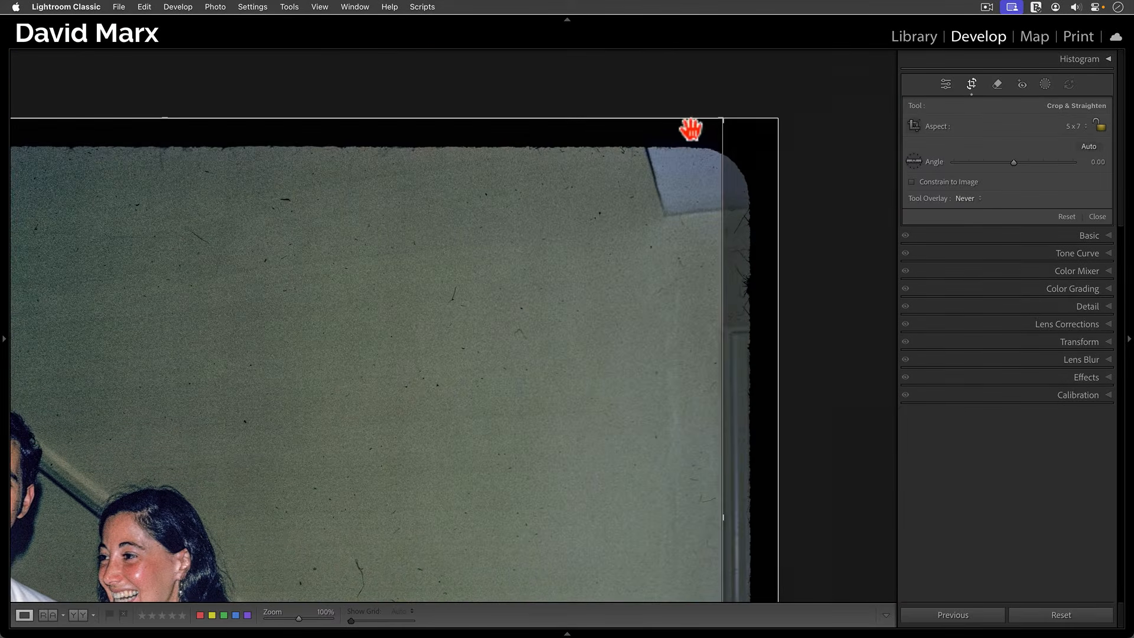
{"action": "left_click_drag", "start_coordinate": [726, 127], "coordinate": [722, 145]}
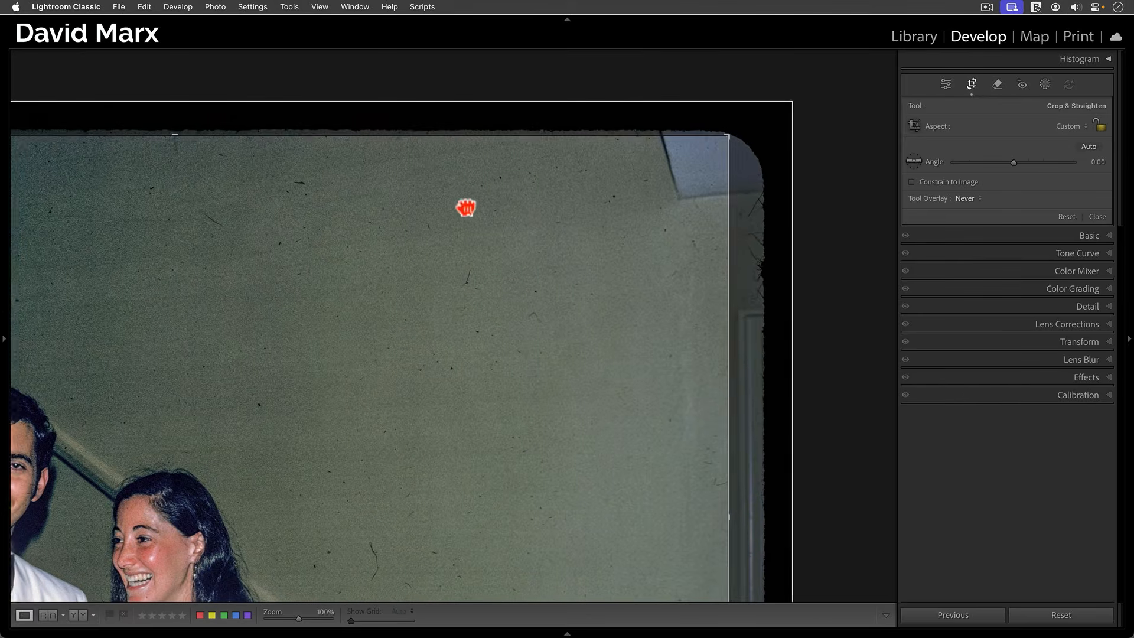
{"action": "left_click_drag", "start_coordinate": [466, 208], "coordinate": [162, 151]}
{"action": "left_click_drag", "start_coordinate": [282, 305], "coordinate": [241, 112]}
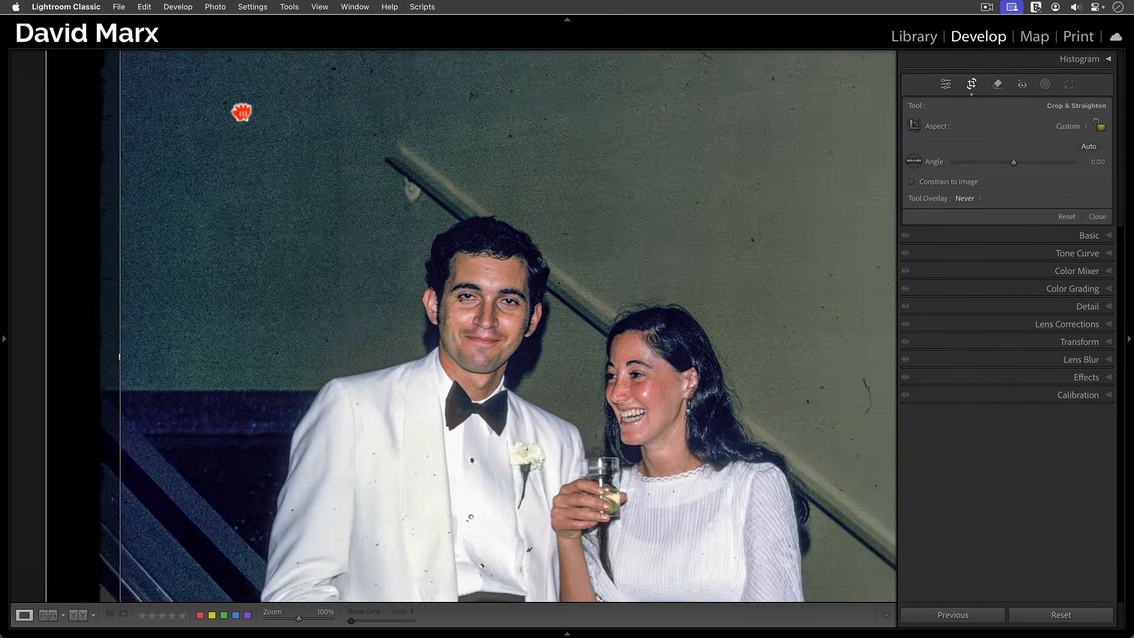
{"action": "left_click", "coordinate": [241, 112]}
{"action": "key", "text": "Return"}
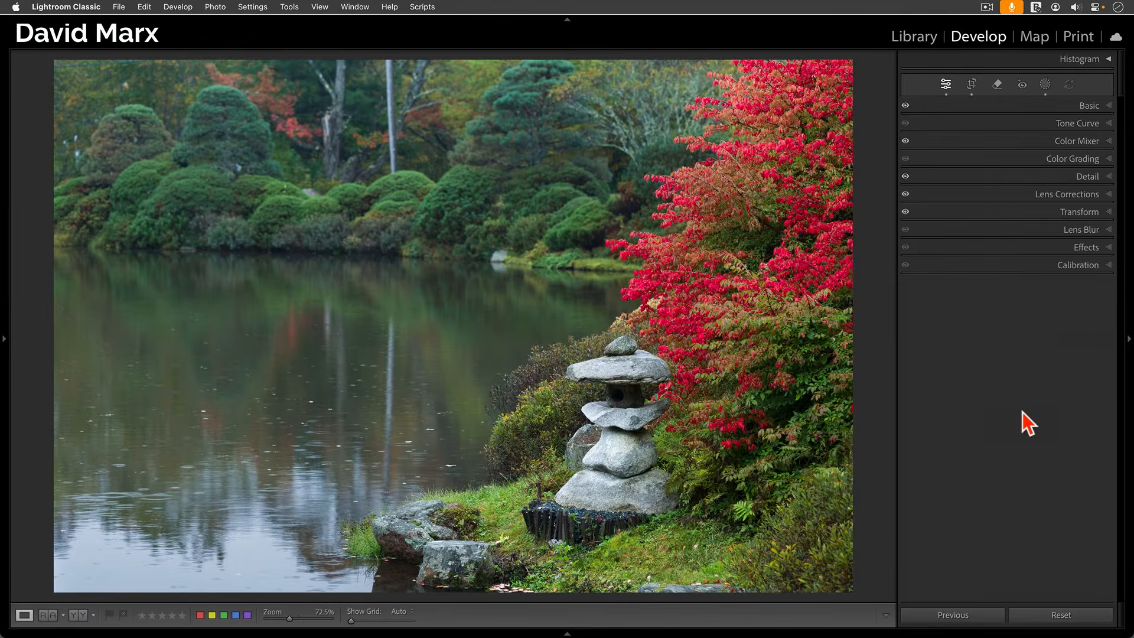
Start cropping the garden pond photo with the tool overlay always shown, using a Golden Spiral oriented to curl around the stone lantern
{"action": "key", "text": "r"}
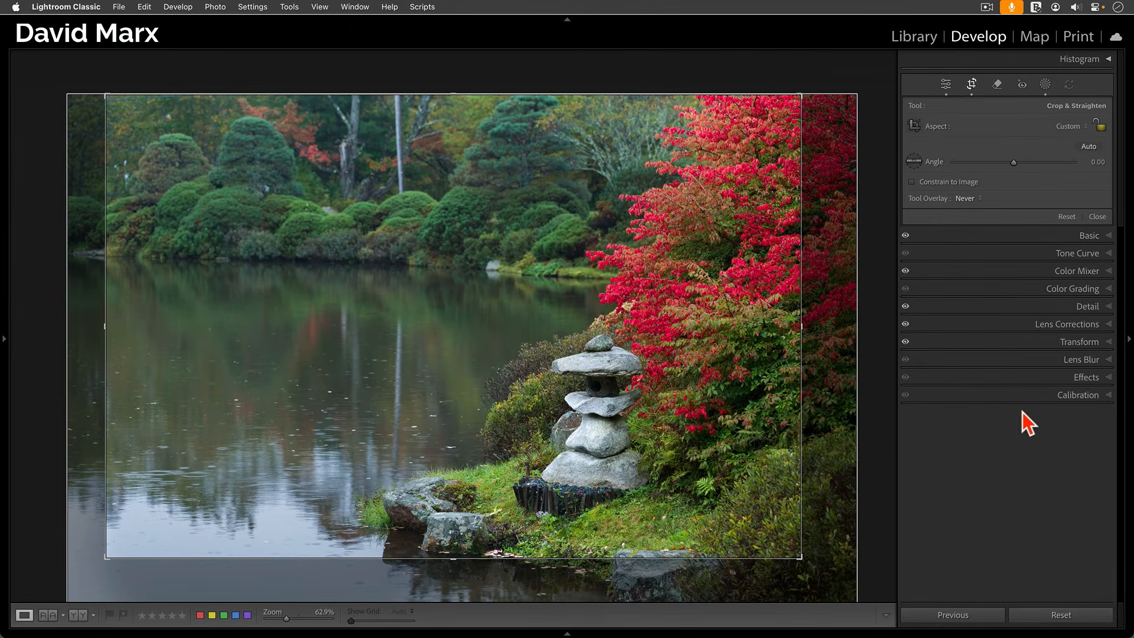
{"action": "key", "text": "h"}
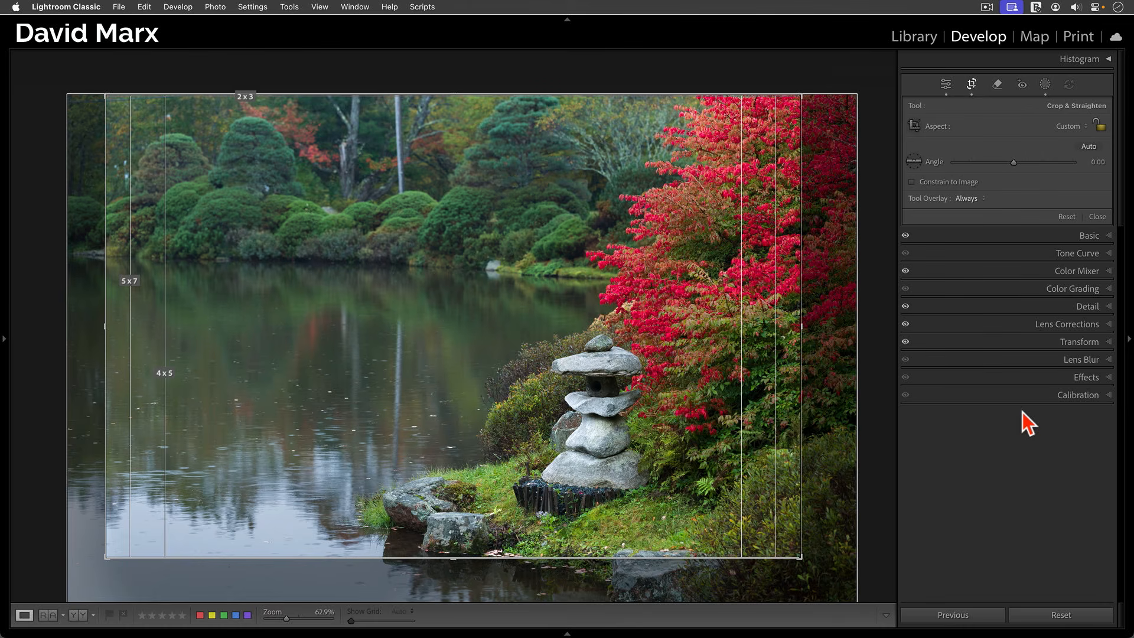
{"action": "key", "text": "o"}
{"action": "key", "text": "o"}
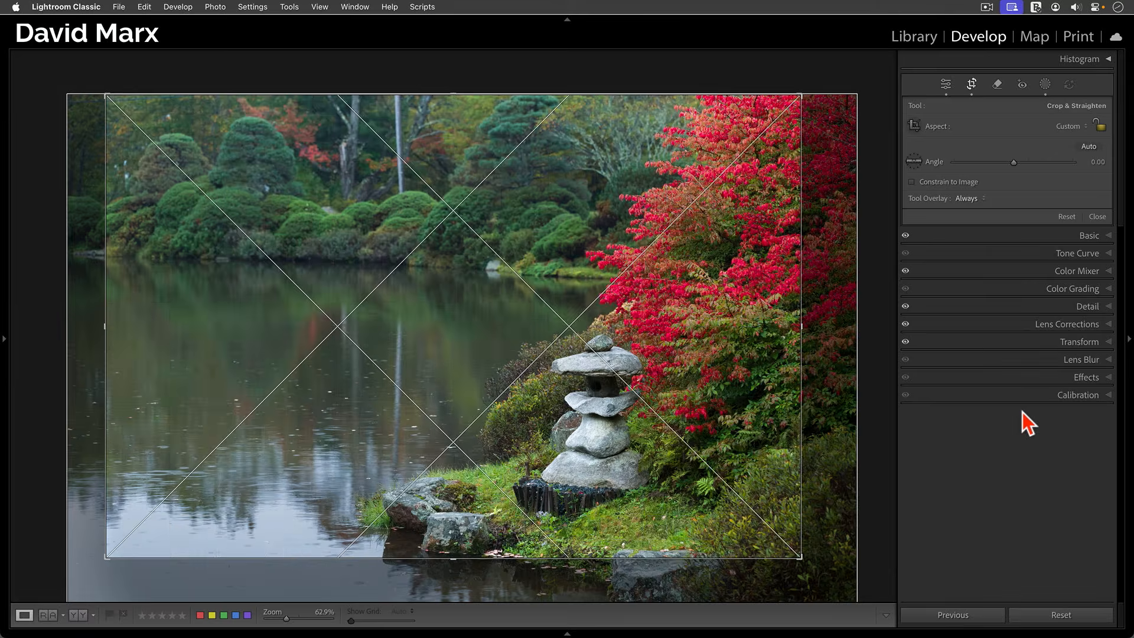
{"action": "key", "text": "o"}
{"action": "key", "text": "o"}
{"action": "key", "text": "o"}
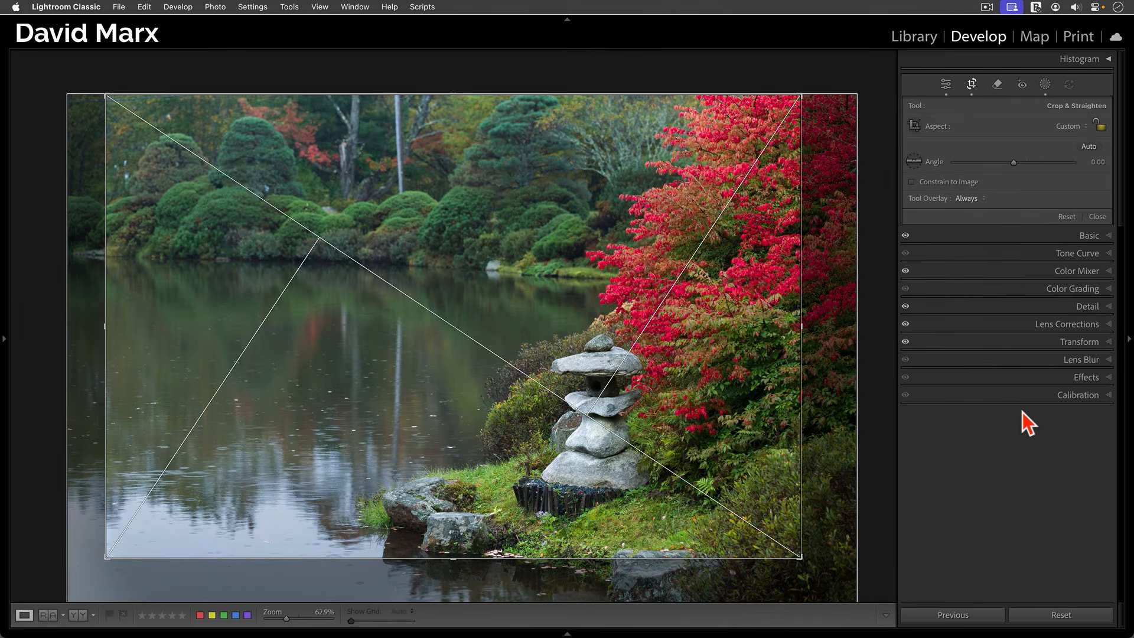
{"action": "key", "text": "o"}
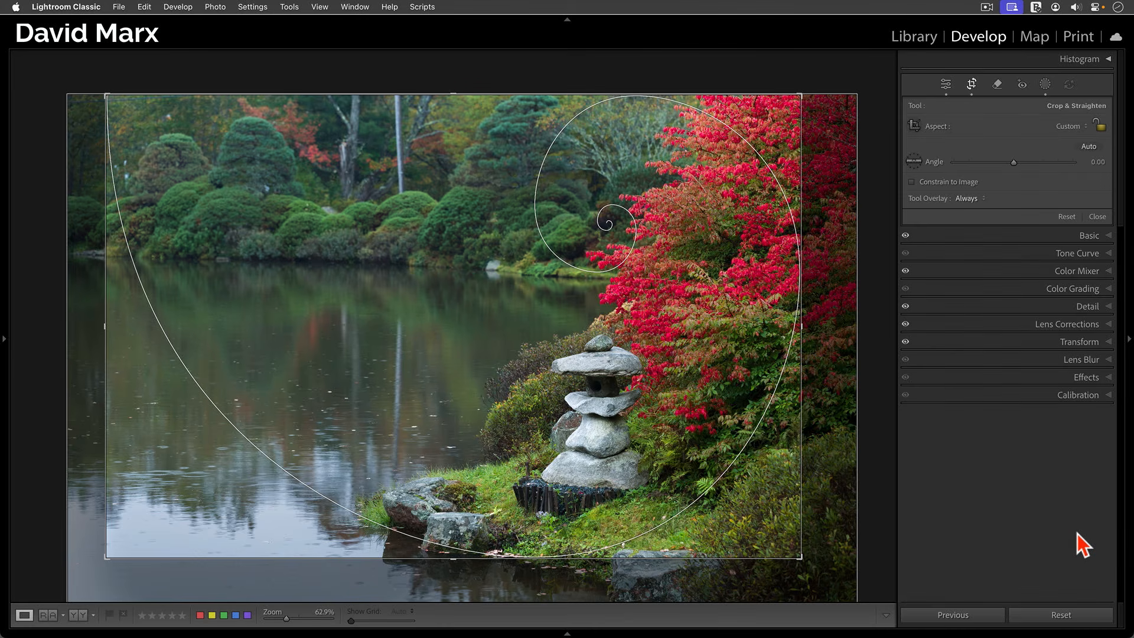
{"action": "key", "text": "shift+o"}
{"action": "key", "text": "shift+o"}
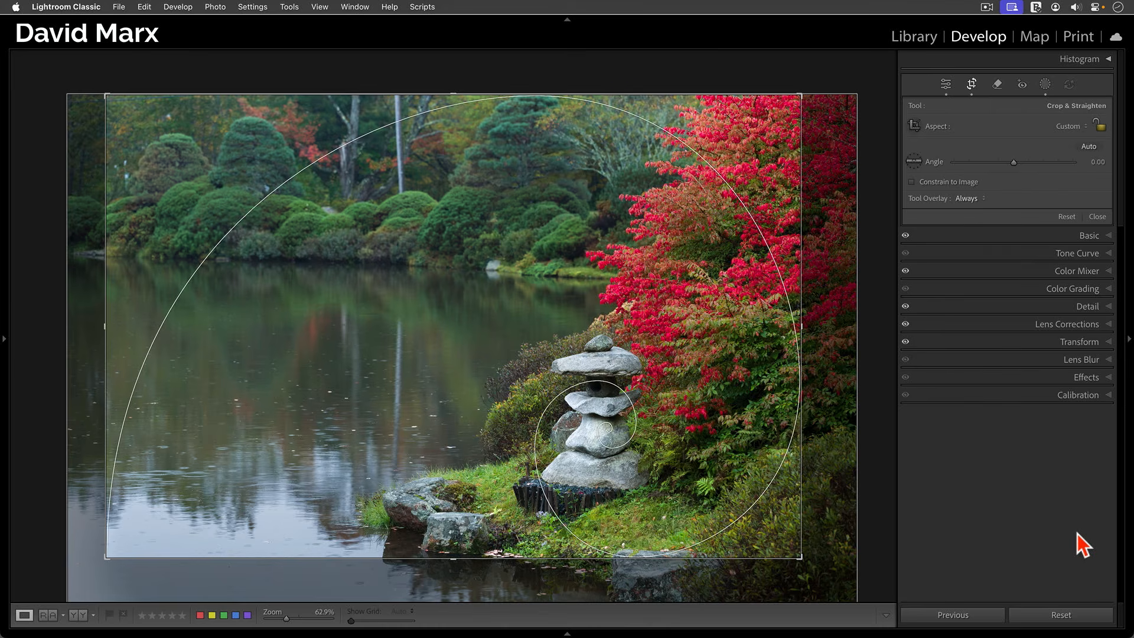
Tighten and reposition the crop so the spiral's centre falls on the stone lantern, and apply it
{"action": "left_click_drag", "start_coordinate": [802, 557], "coordinate": [825, 567]}
{"action": "left_click_drag", "start_coordinate": [697, 475], "coordinate": [769, 508]}
{"action": "left_click_drag", "start_coordinate": [453, 84], "coordinate": [455, 116]}
{"action": "left_click_drag", "start_coordinate": [677, 320], "coordinate": [677, 382]}
{"action": "left_click_drag", "start_coordinate": [92, 123], "coordinate": [111, 137]}
{"action": "mouse_move", "coordinate": [355, 264]}
{"action": "left_mouse_down"}
{"action": "mouse_move", "coordinate": [370, 283]}
{"action": "mouse_move", "coordinate": [360, 281]}
{"action": "left_mouse_up"}
{"action": "left_click_drag", "start_coordinate": [815, 536], "coordinate": [823, 543]}
{"action": "left_click_drag", "start_coordinate": [707, 483], "coordinate": [723, 511]}
{"action": "key", "text": "Return"}
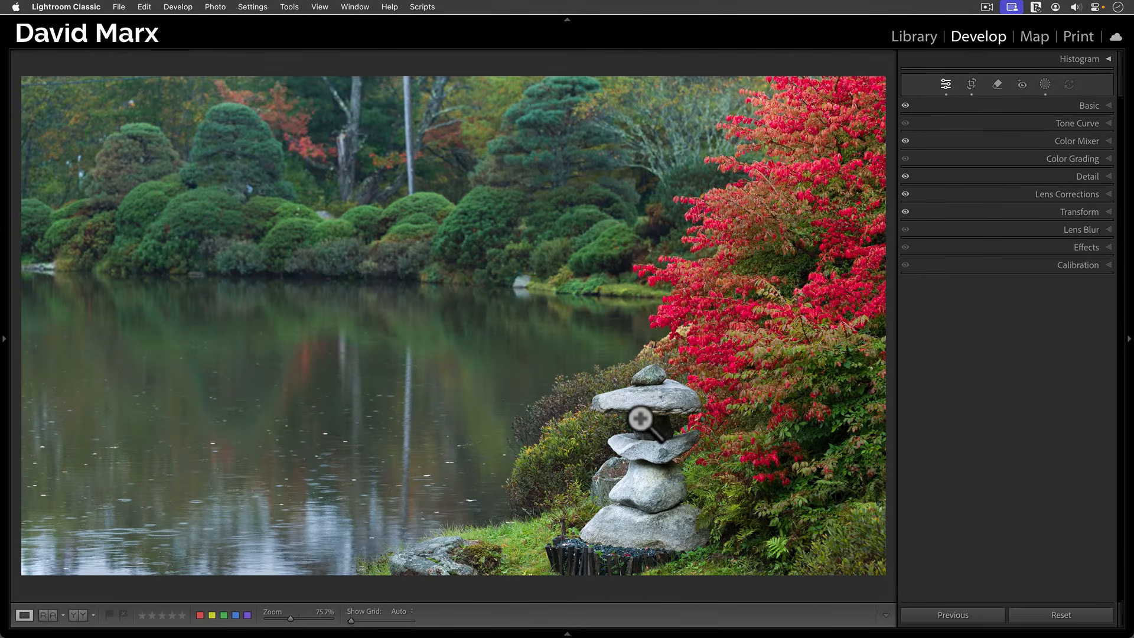
Reopen the garden photo's crop and exclude Grid and Diagonal from the cycled crop guide overlays
{"action": "key", "text": "r"}
{"action": "left_click", "coordinate": [289, 7]}
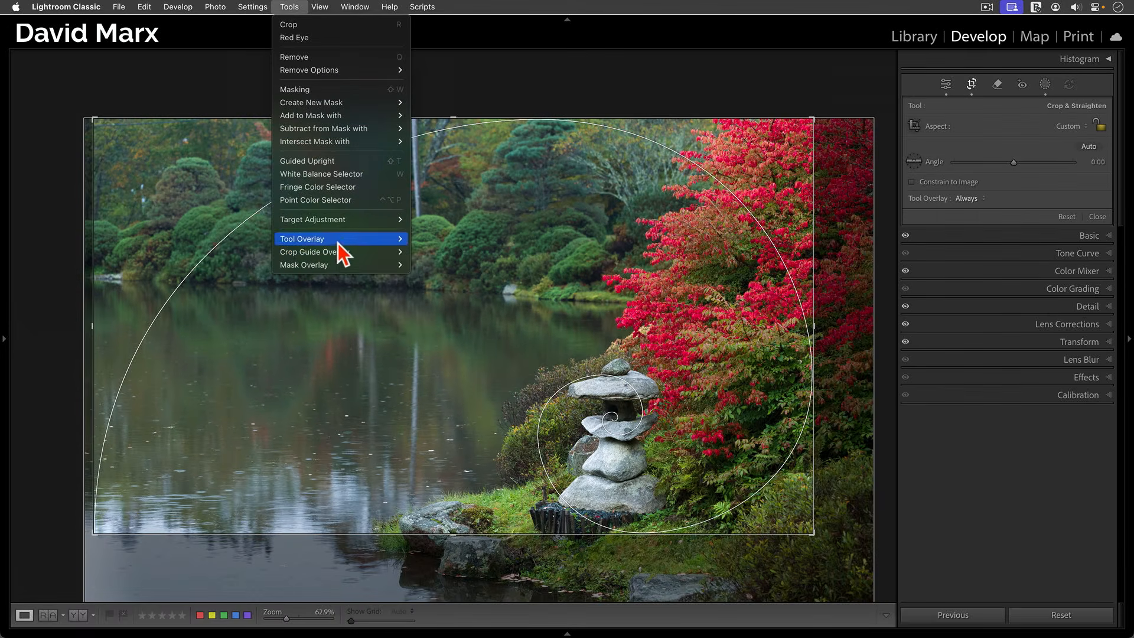
{"action": "mouse_move", "coordinate": [339, 257]}
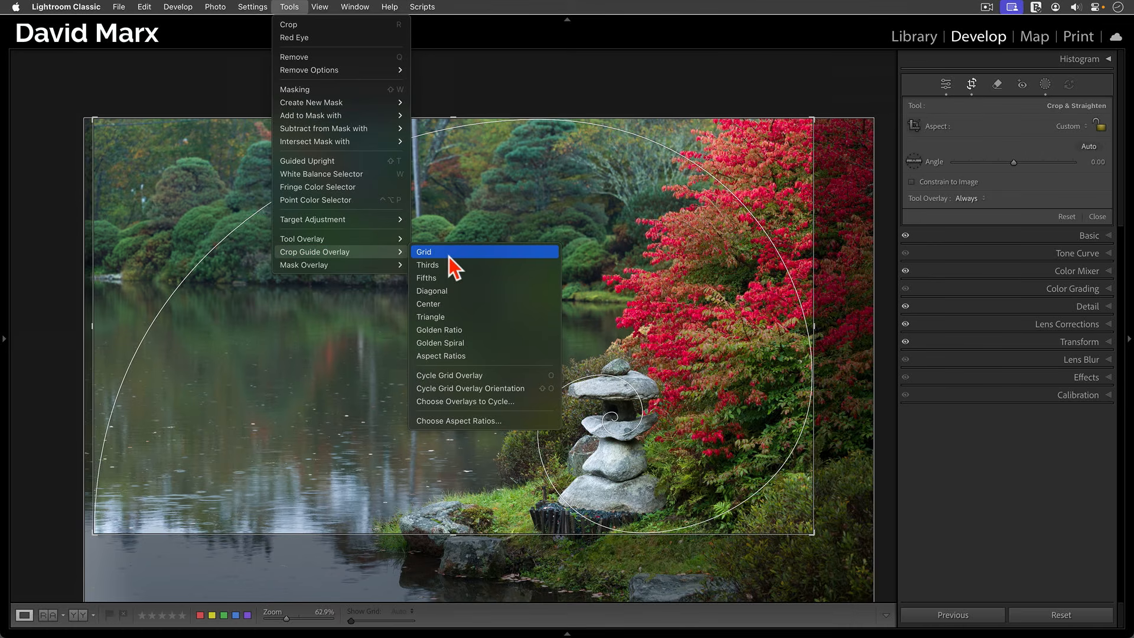
{"action": "left_click", "coordinate": [477, 405]}
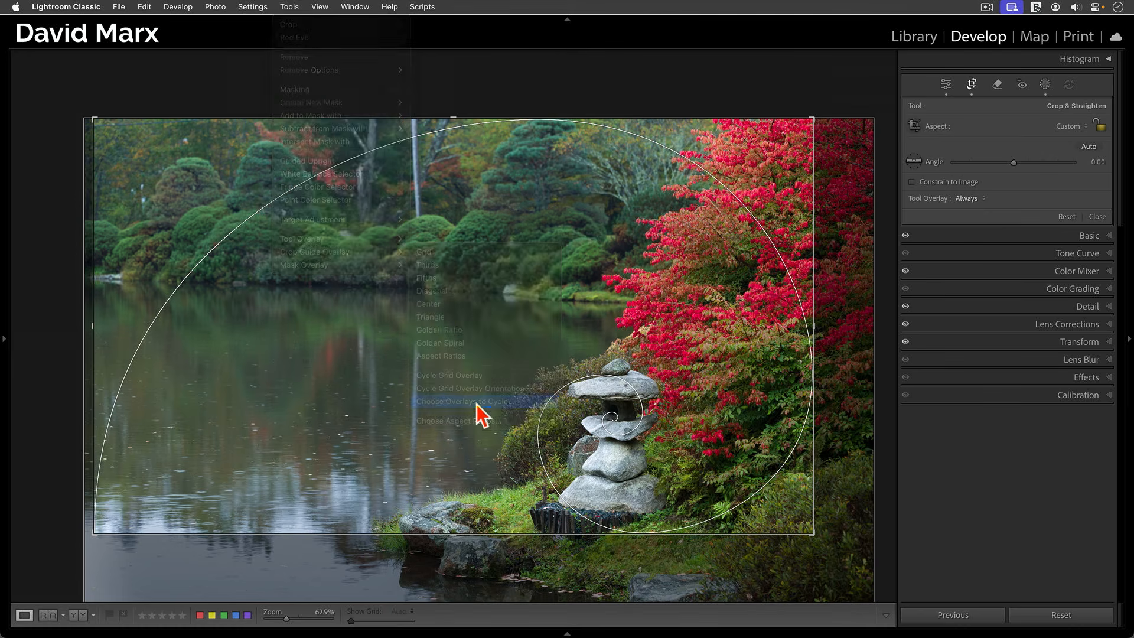
{"action": "left_click", "coordinate": [521, 155]}
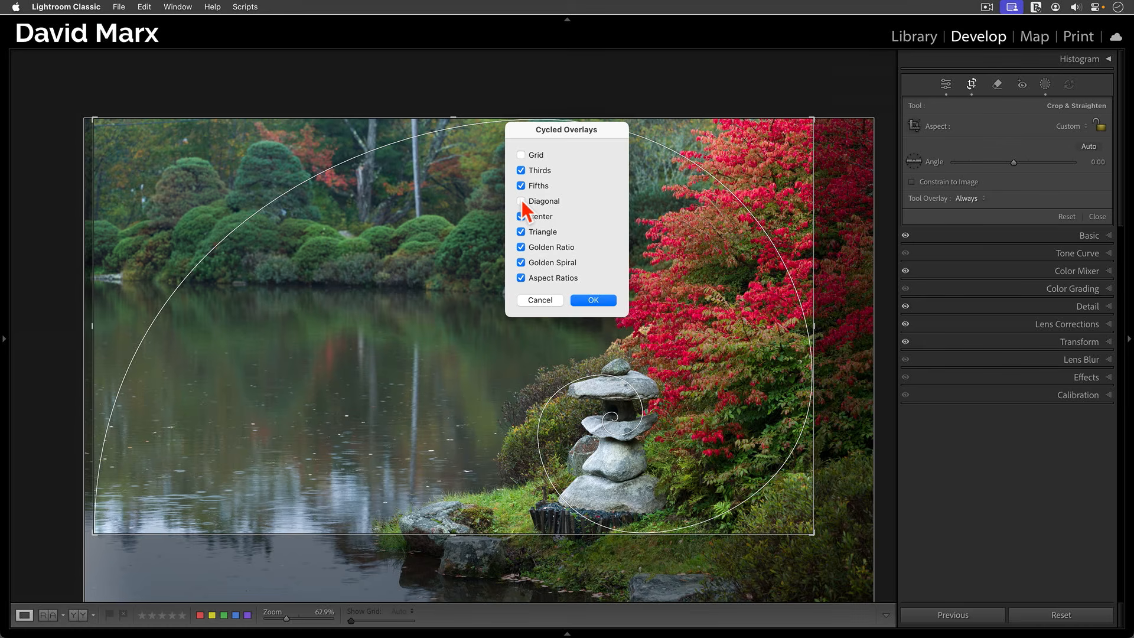
{"action": "left_click", "coordinate": [592, 299]}
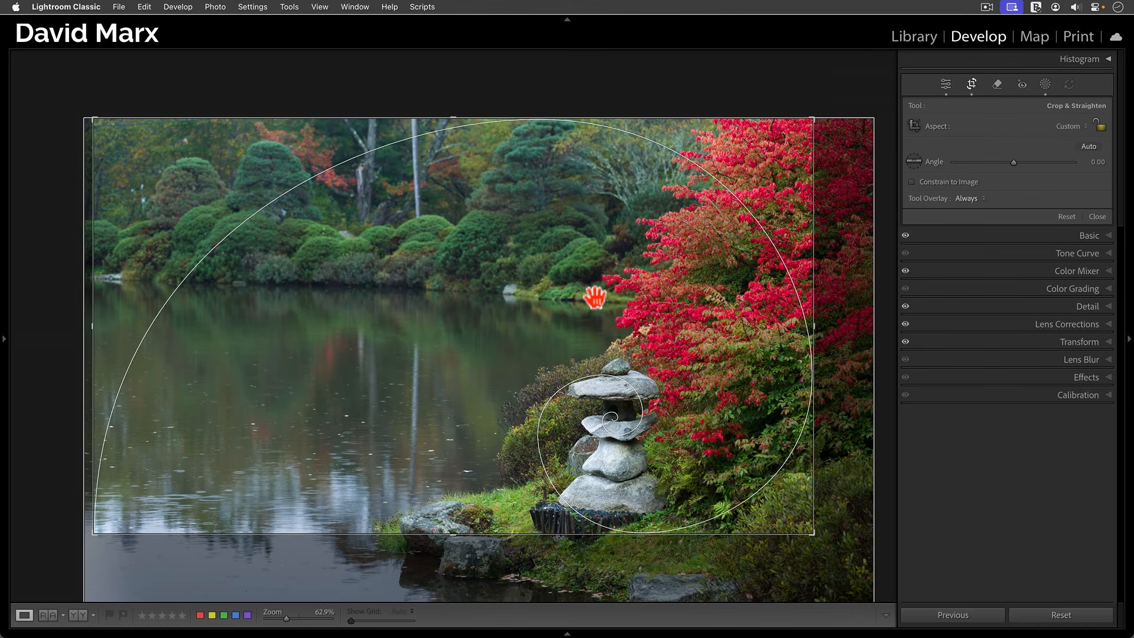
Cycle through the remaining crop guide overlays back to the Golden Spiral and close the crop
{"action": "key", "text": "o"}
{"action": "key", "text": "o"}
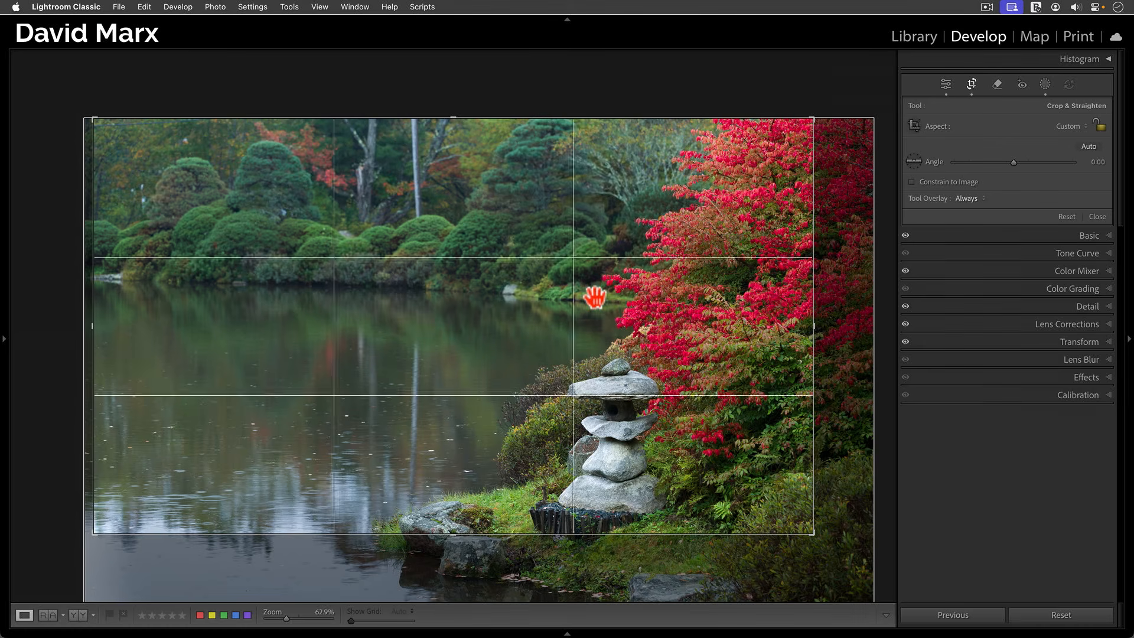
{"action": "key", "text": "o"}
{"action": "key", "text": "o"}
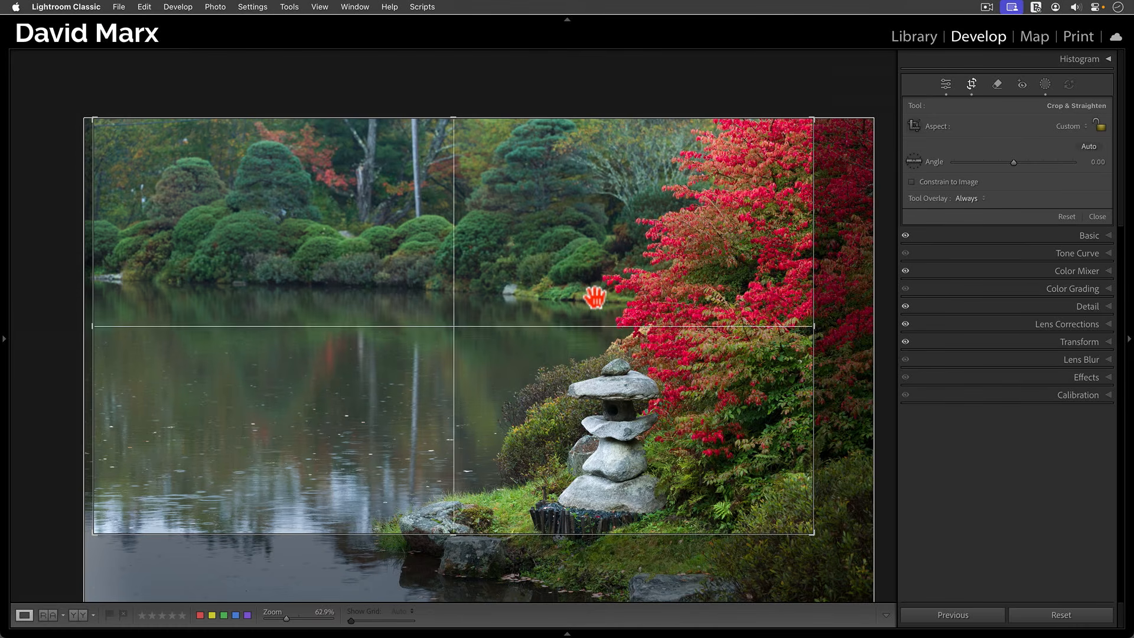
{"action": "key", "text": "o"}
{"action": "key", "text": "o"}
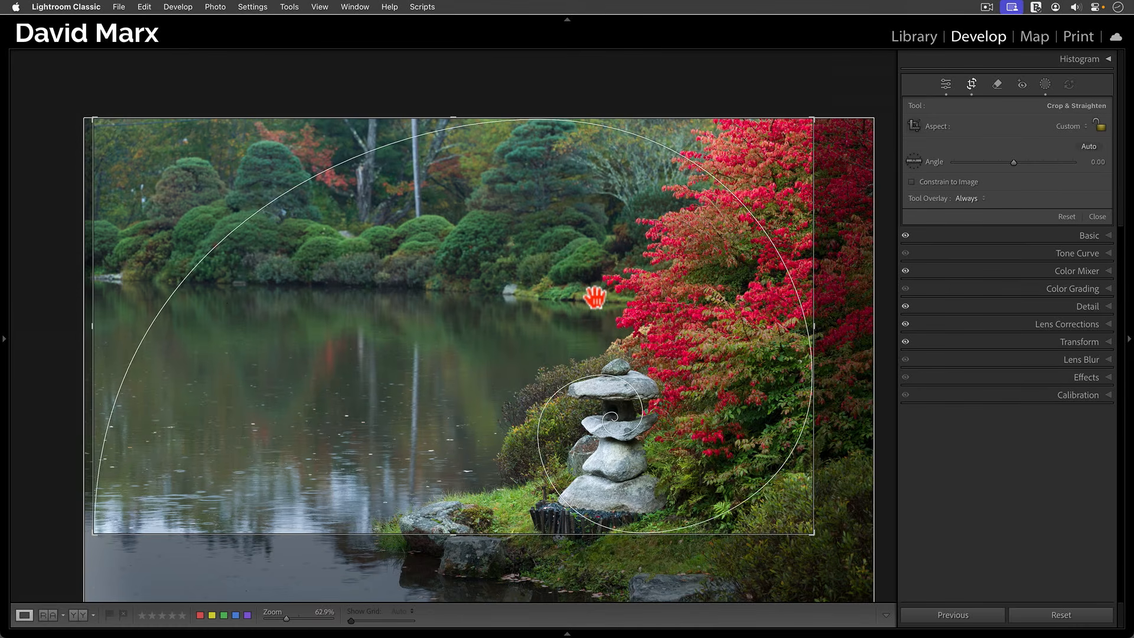
{"action": "key", "text": "Return"}
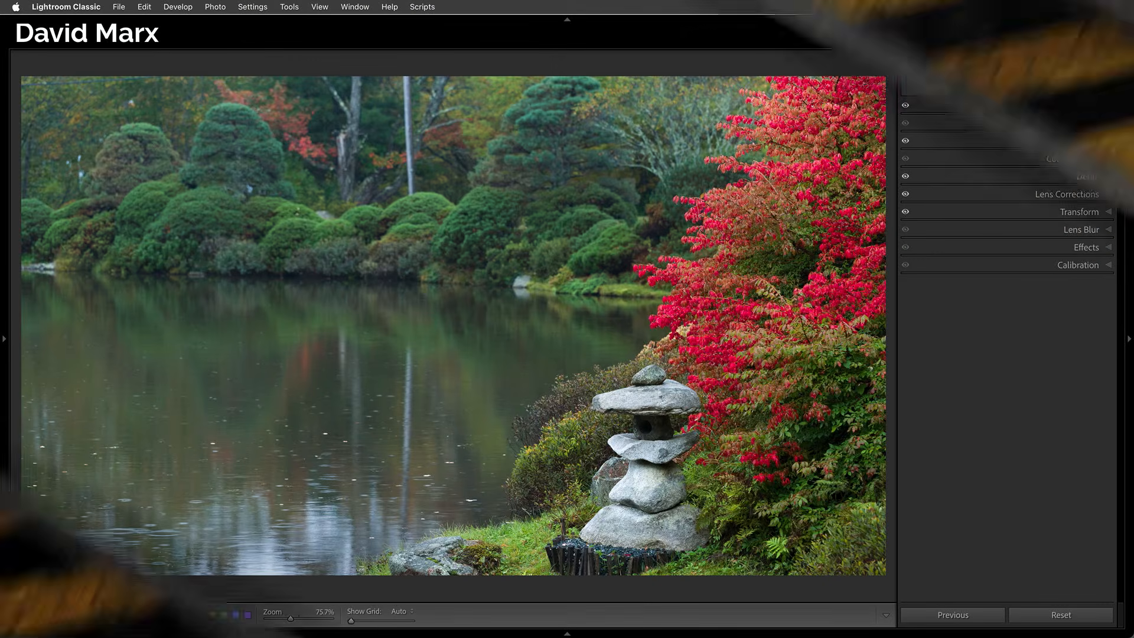